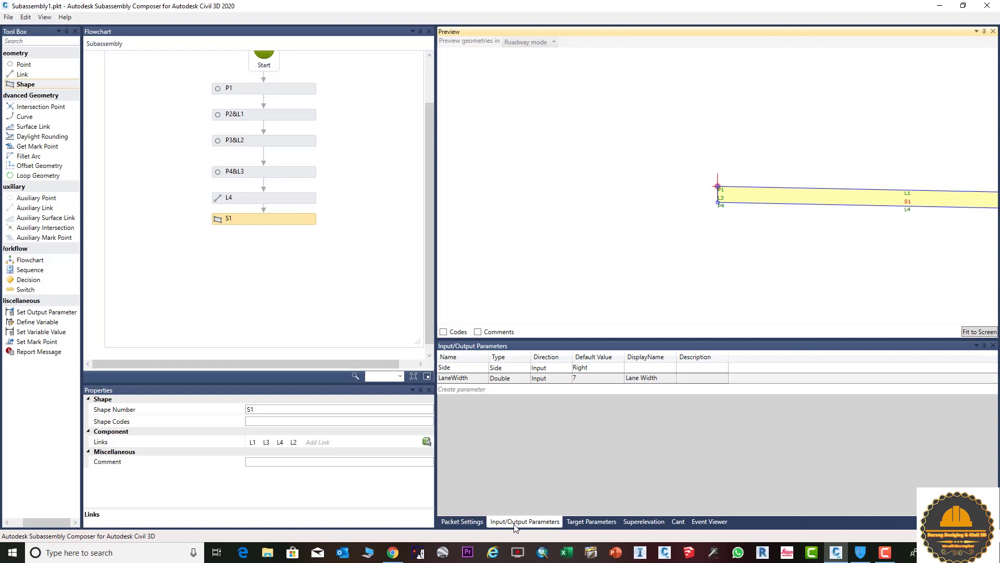
- Show the Packet Settings panel with the subassembly's name, description, help file and image fields
click(527, 522)
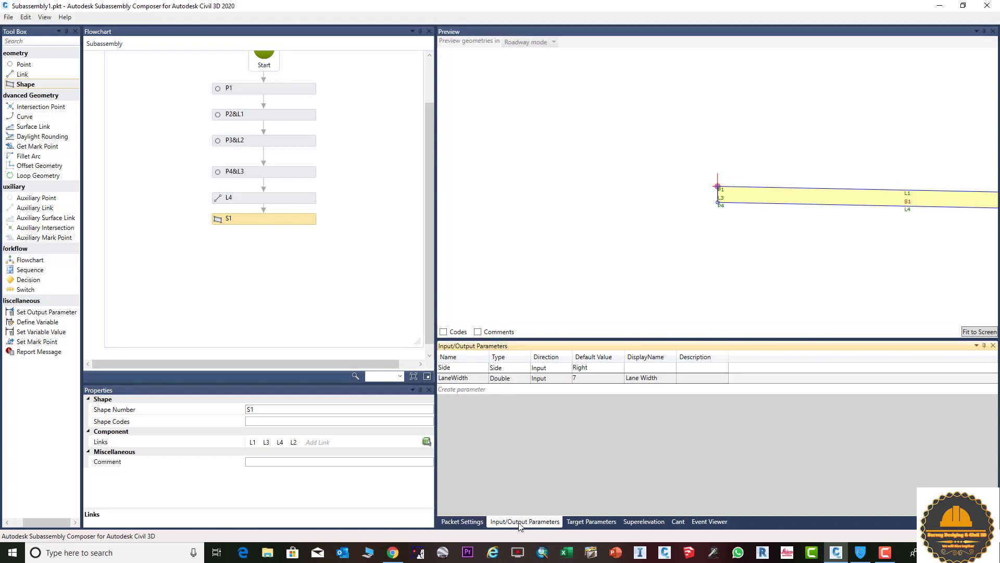
click(462, 522)
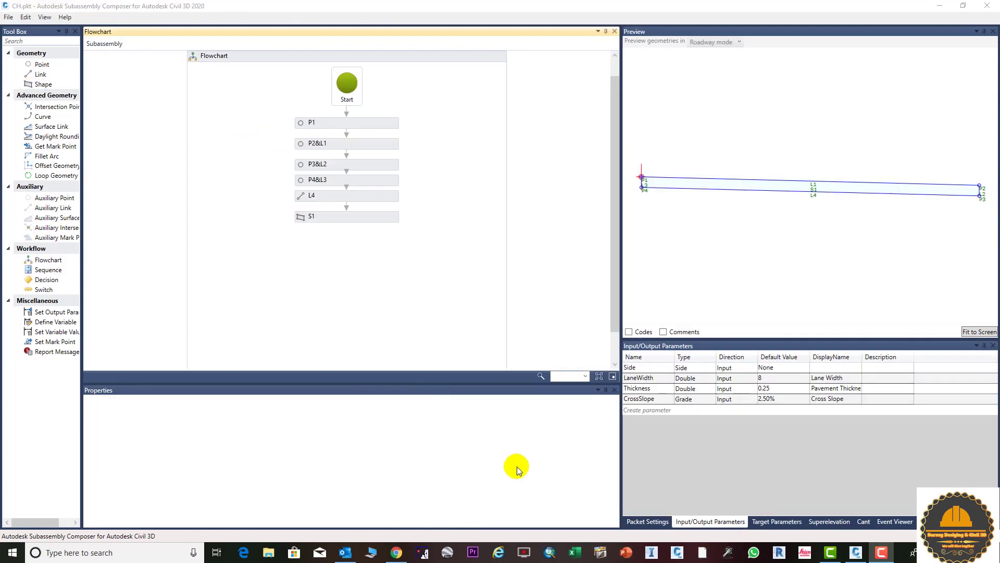
- Create a target parameter named LaneOffset of type Offset with display name 'Lane Offset'
click(769, 522)
click(658, 367)
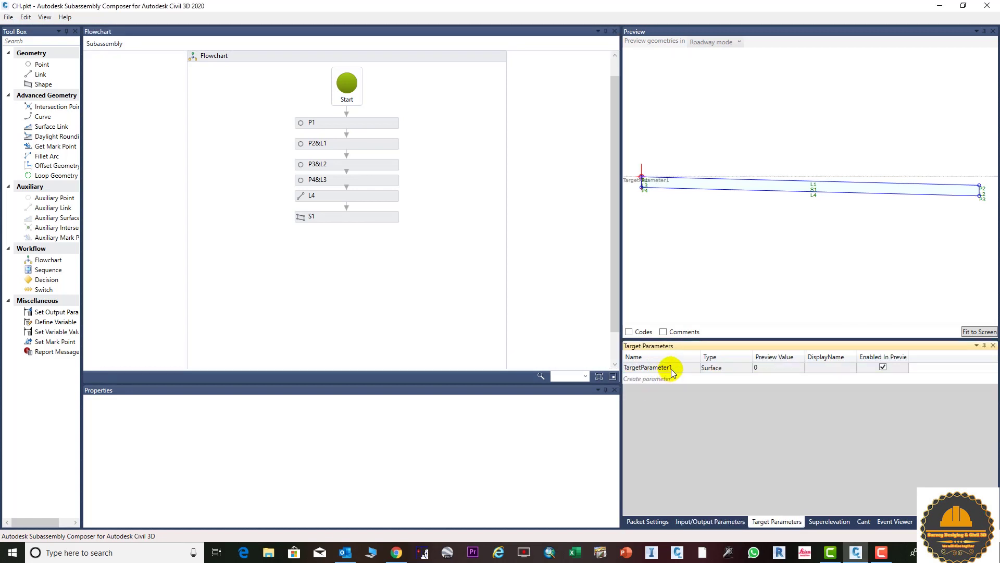
click(671, 368)
click(671, 368)
text(Lane)
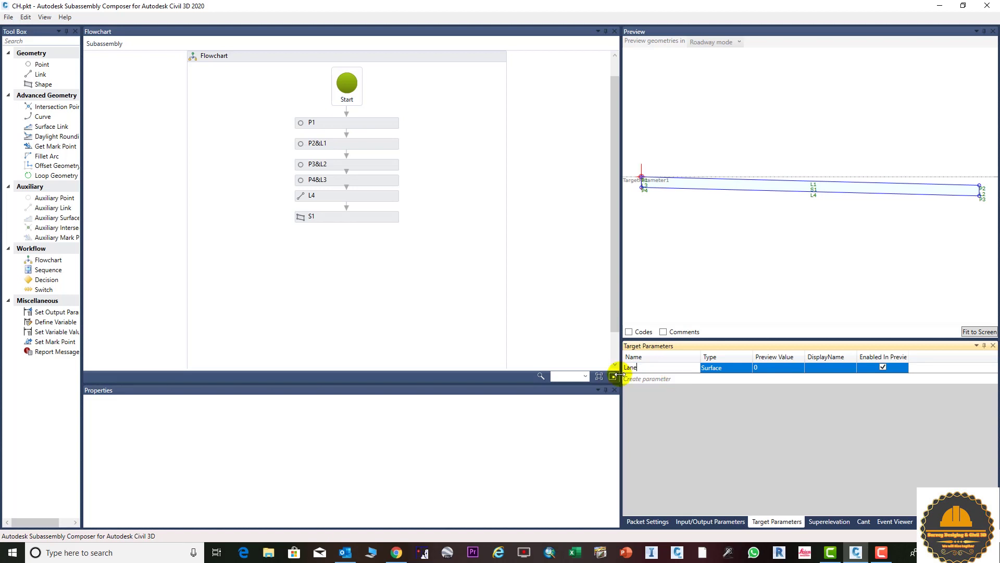
text(Offset)
click(719, 368)
click(722, 382)
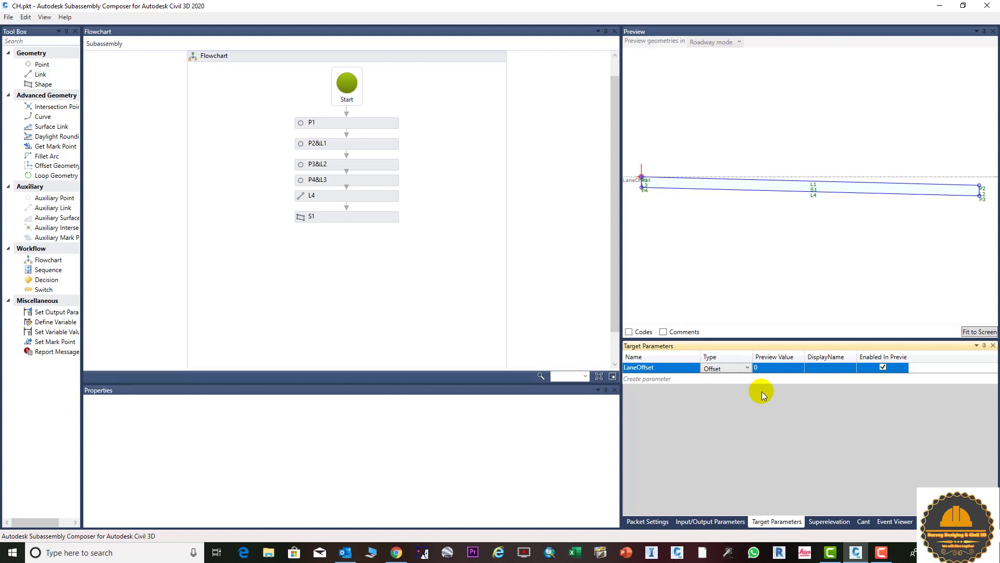
click(823, 368)
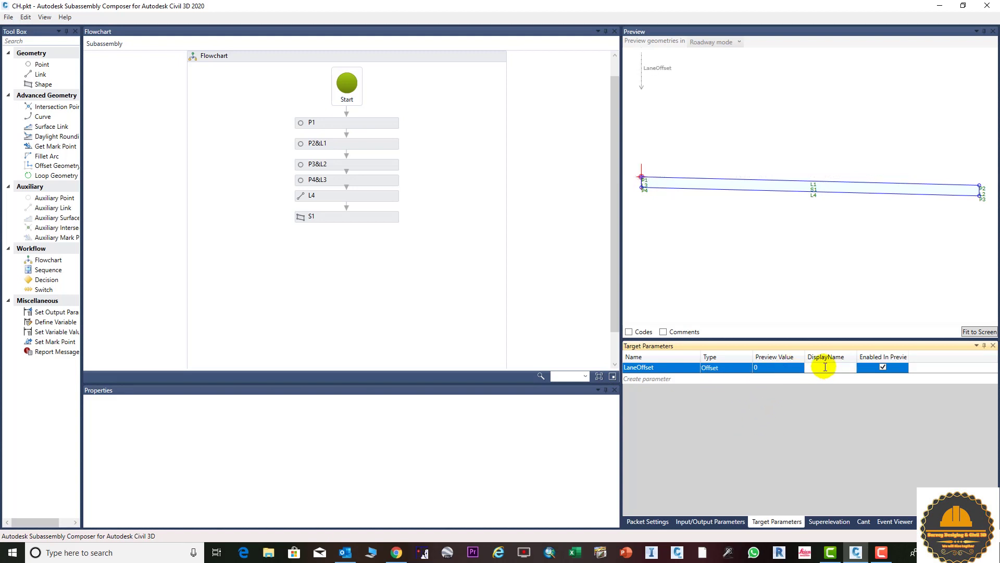
text(Lane Offset)
click(643, 71)
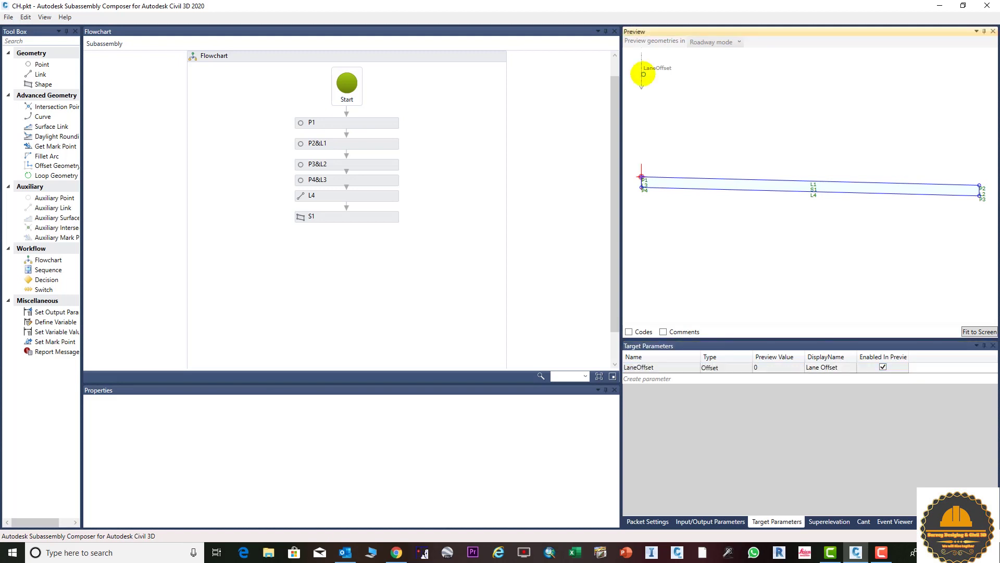
- Set LaneOffset's preview value to 1, then drag its preview marker to about 4.553
click(781, 366)
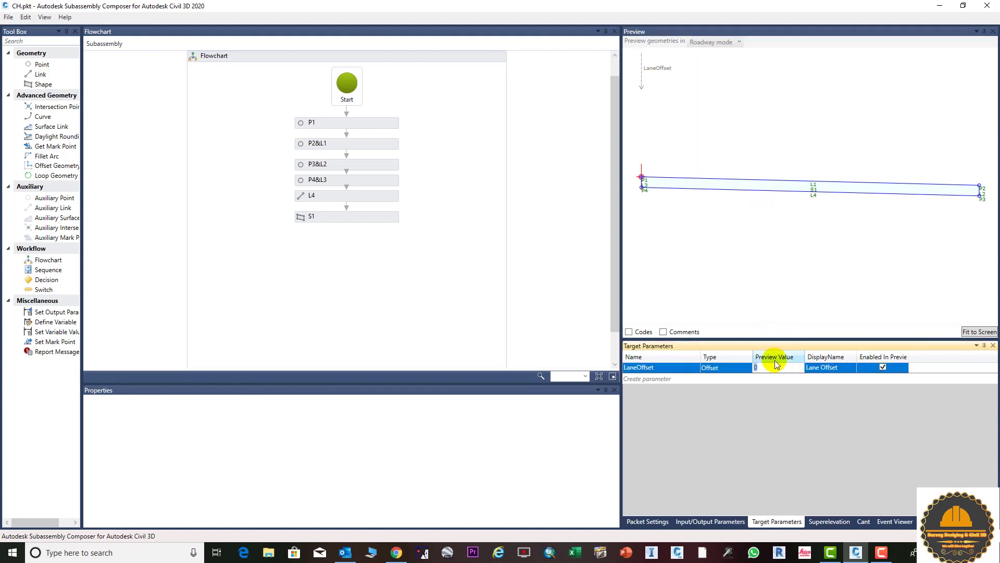
text(1)
key(Return)
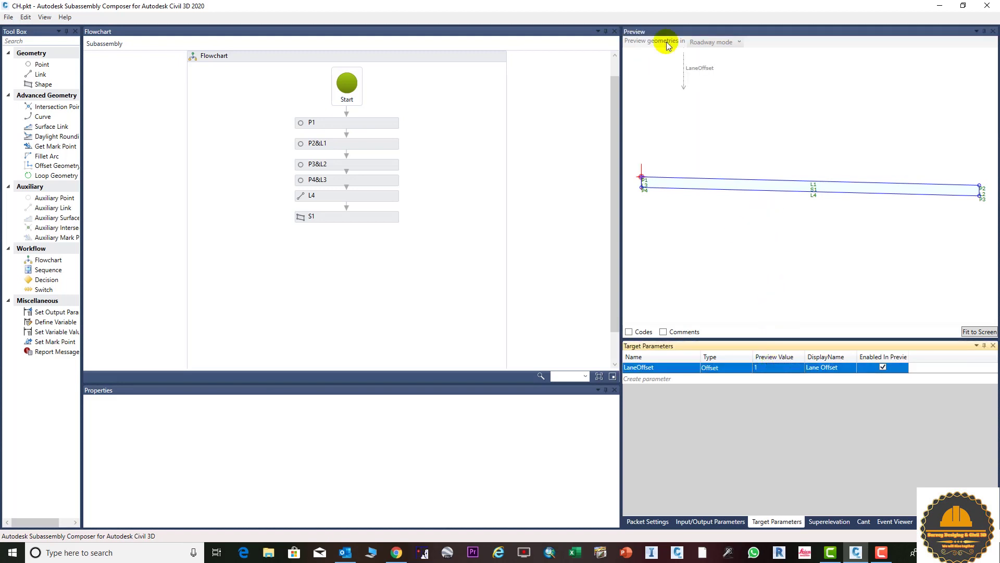
click(699, 73)
mouse_move(794, 86)
mouse_down()
mouse_move(831, 76)
mouse_move(733, 76)
mouse_move(969, 104)
mouse_up()
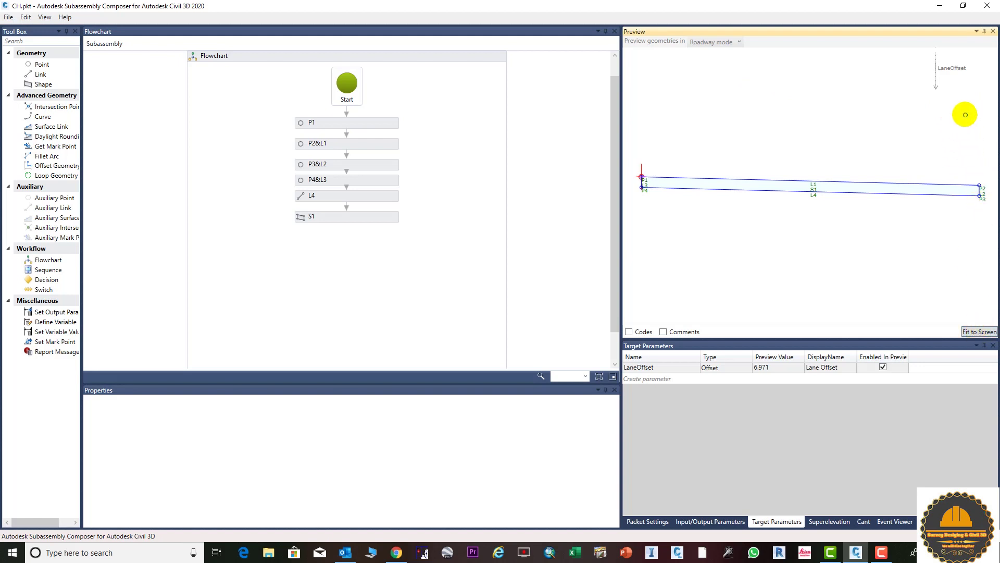
drag(936, 56, 766, 179)
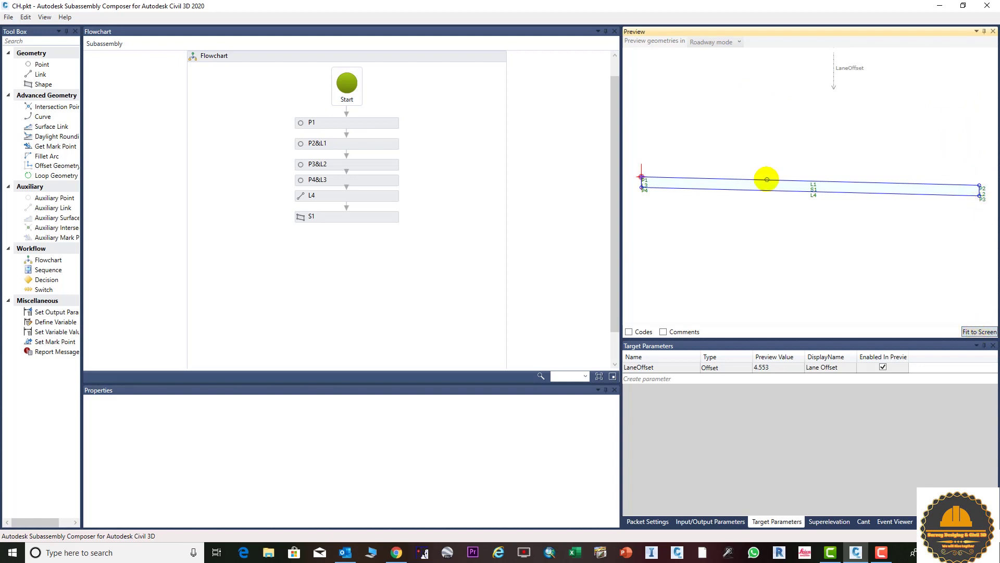
click(767, 179)
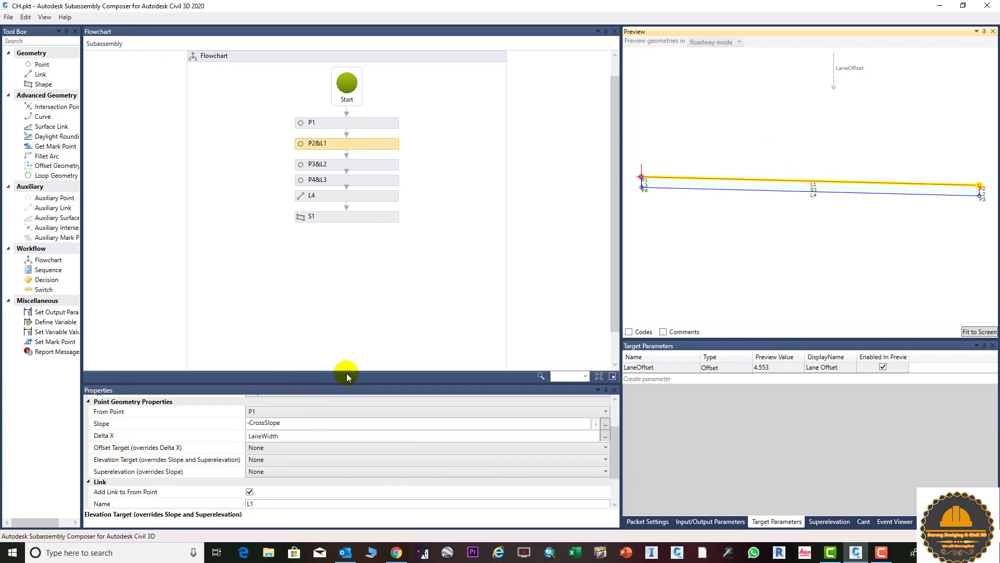
- Set point P2's Offset Target to LaneOffset and drag the marker to test it, reaching 5.182
scroll(308, 458, down, 1)
scroll(308, 458, up, 2)
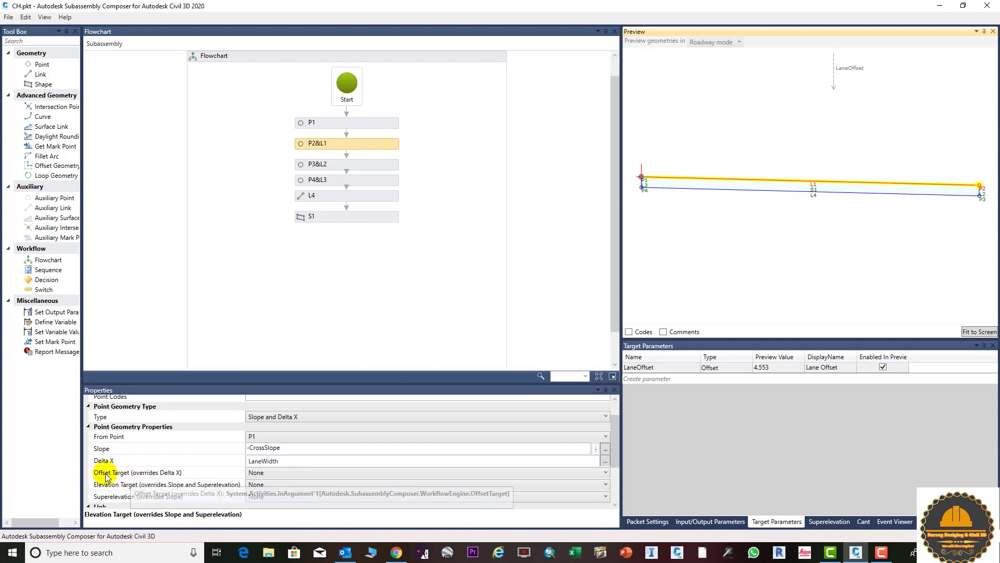
click(263, 472)
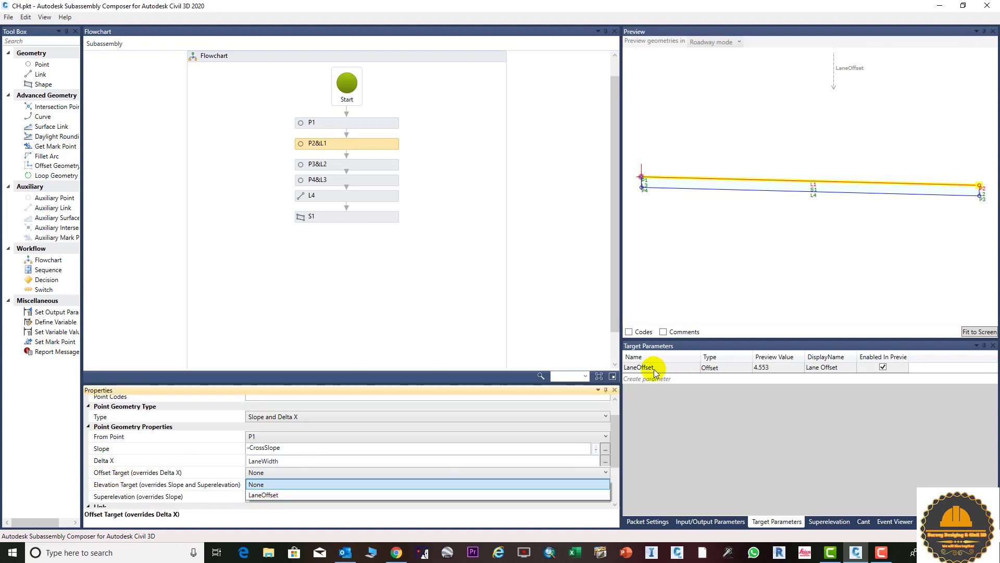
click(293, 495)
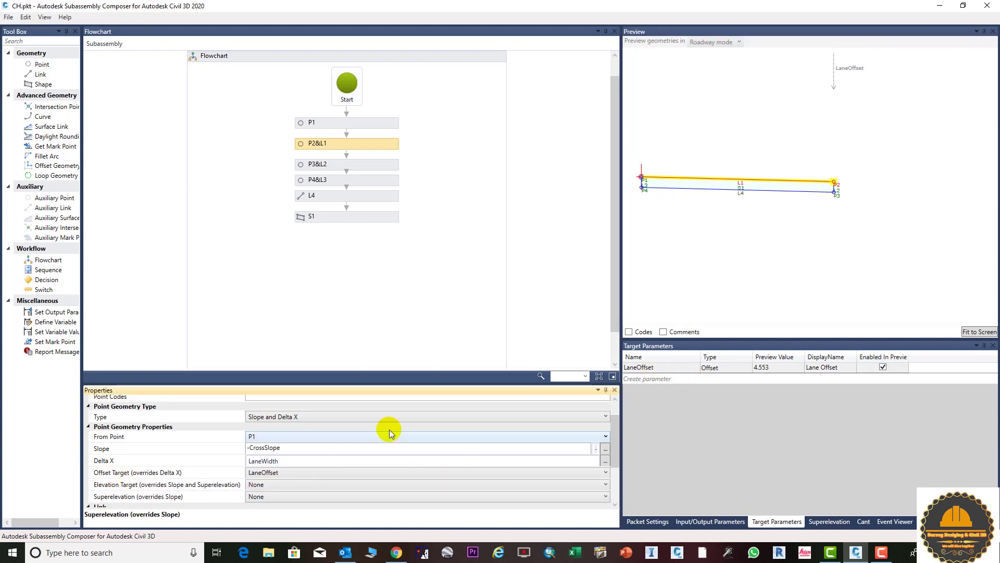
mouse_move(840, 67)
mouse_down()
mouse_move(868, 68)
mouse_move(742, 75)
mouse_move(907, 82)
mouse_move(877, 71)
mouse_up()
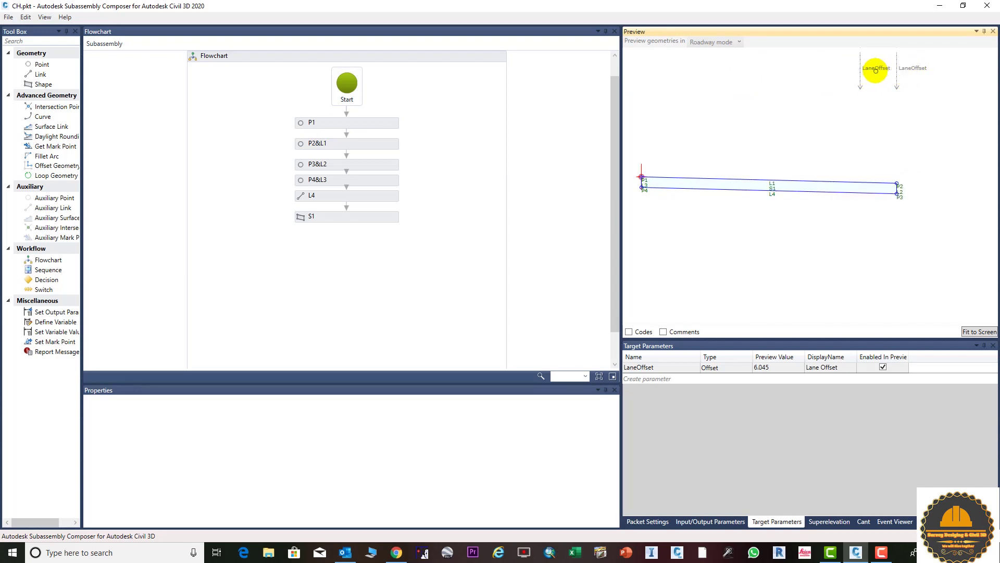
- Try LaneOffset preview values 1, 5, 10 and 1, finally settling on 7
click(787, 367)
click(786, 367)
text(1)
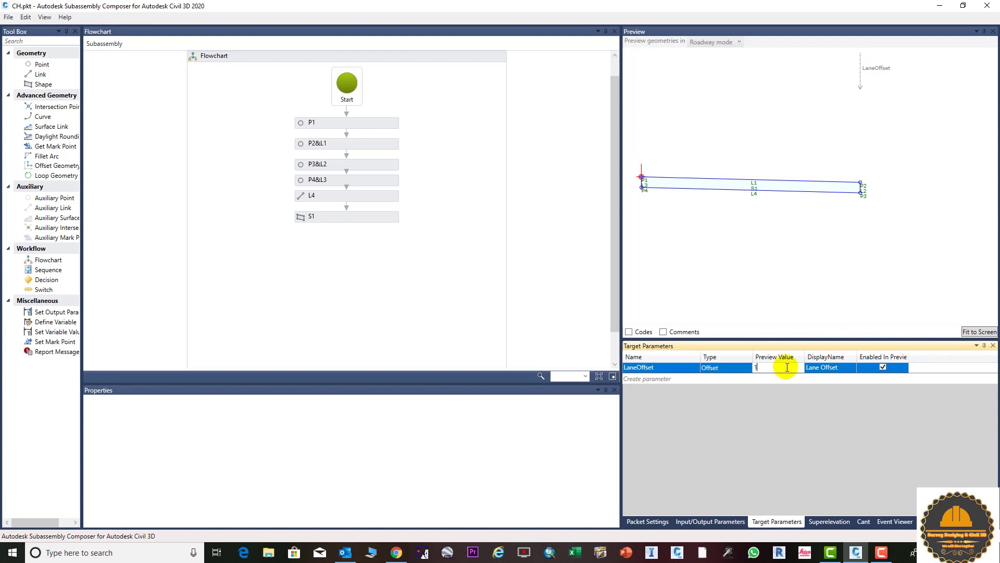
key(Return)
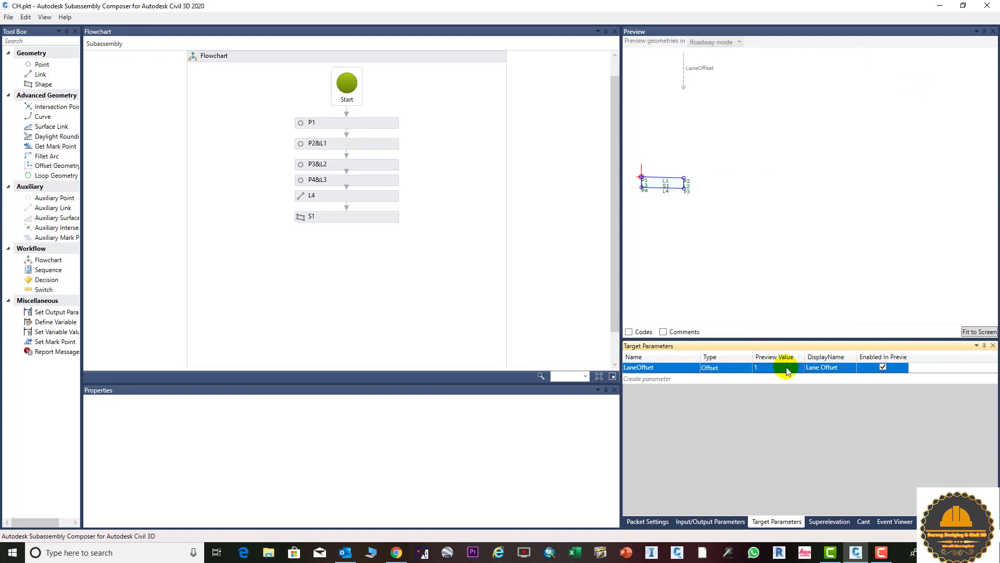
text(5)
key(Return)
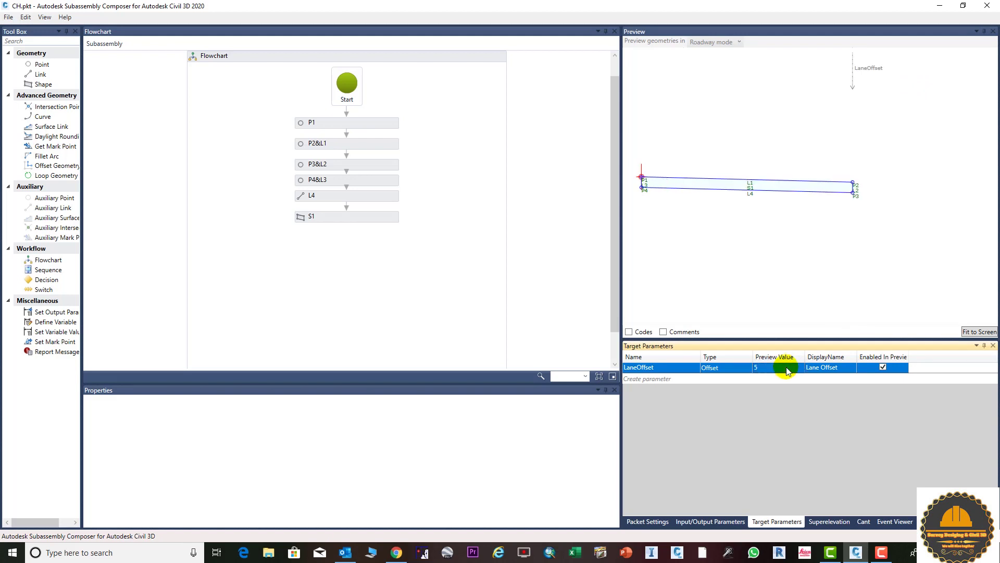
text(10)
key(Return)
click(772, 368)
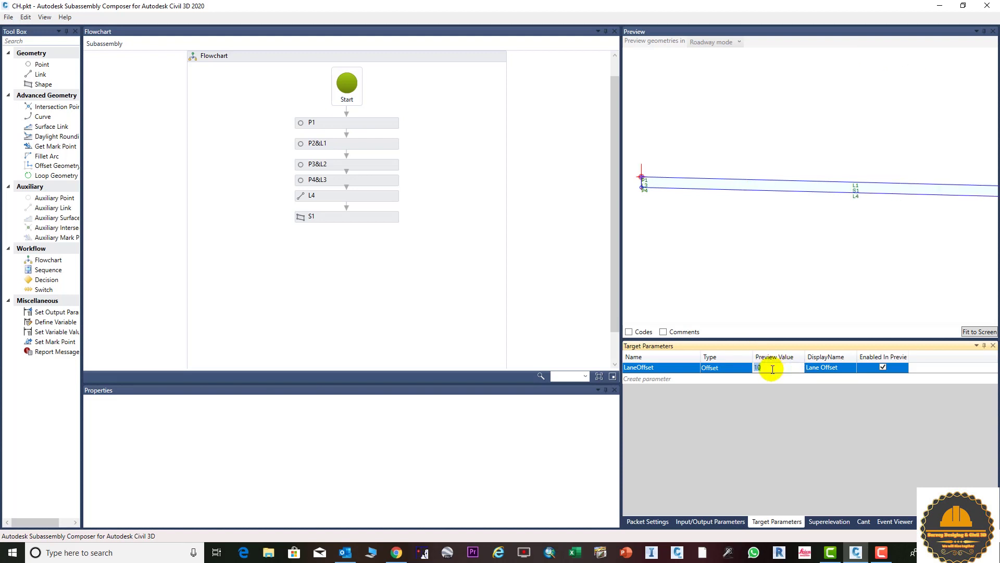
text(1)
key(Return)
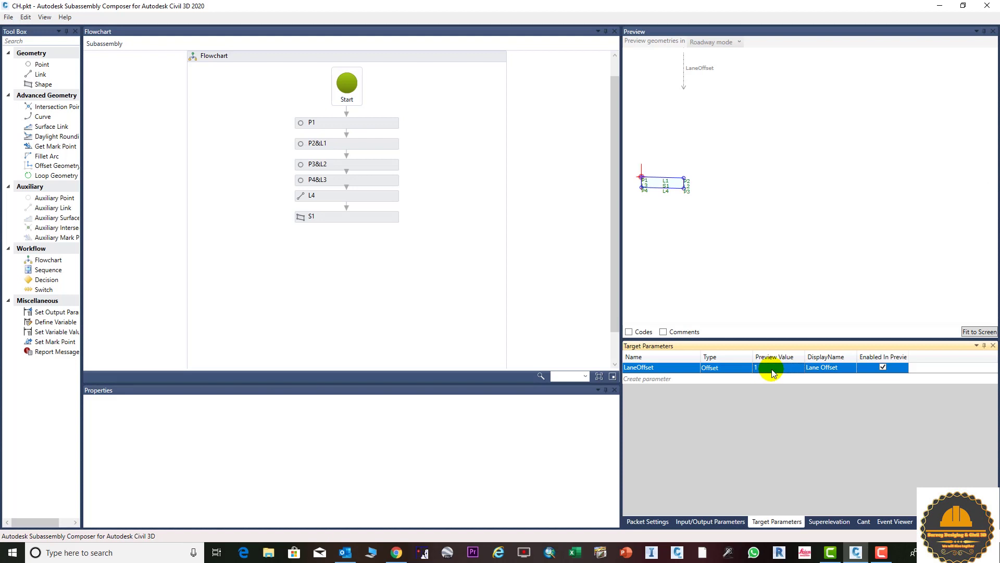
click(768, 369)
text(7)
key(Return)
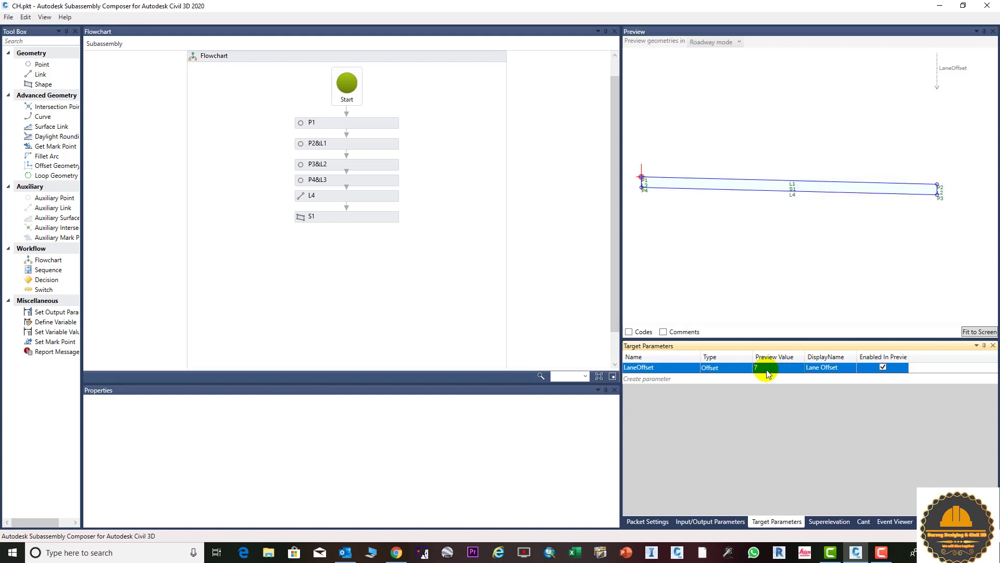
- Create a second target parameter named Elevation of type Elevation, displayed as 'ETW Elevation'
click(652, 379)
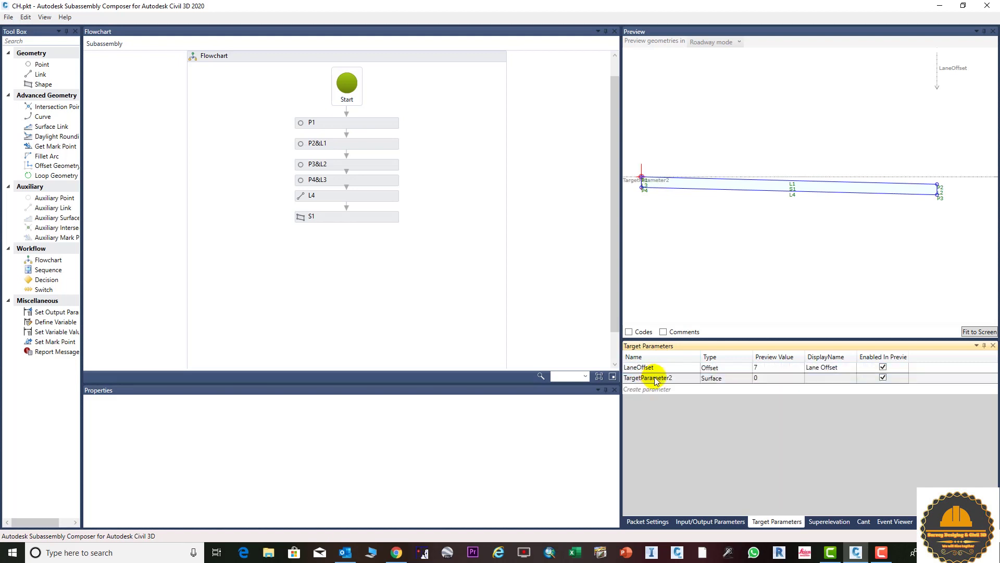
click(675, 378)
click(674, 379)
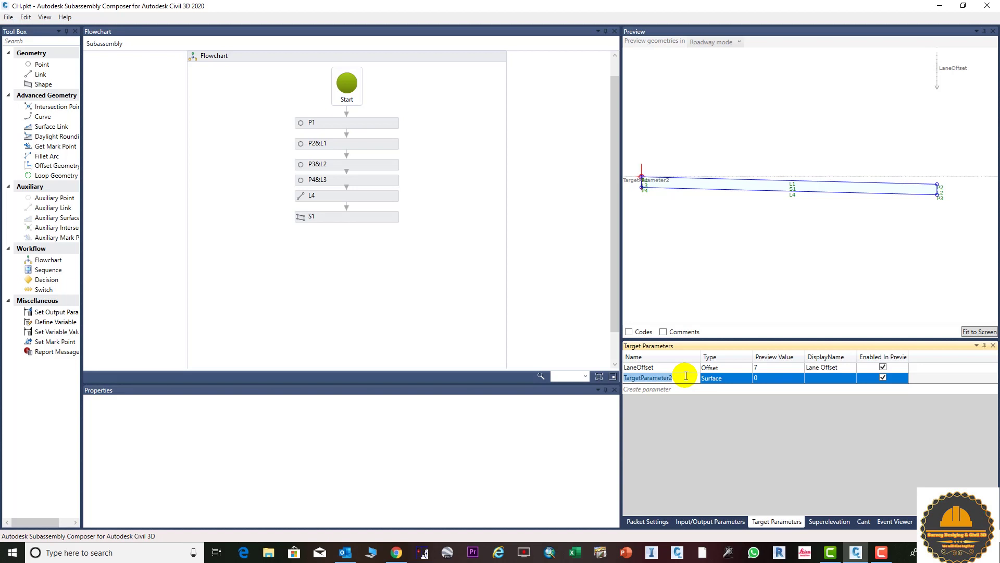
text(Eleva)
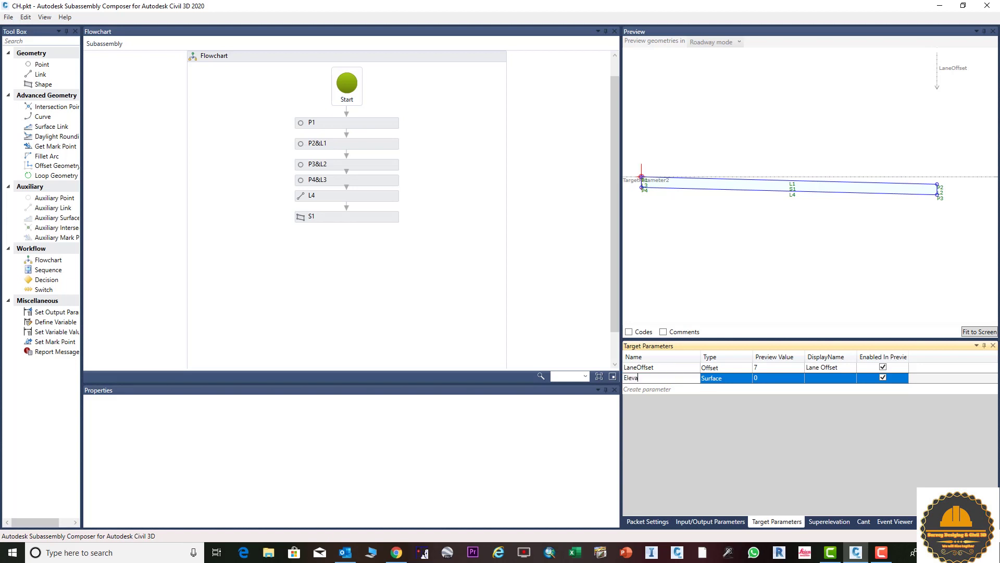
text(tion)
click(727, 378)
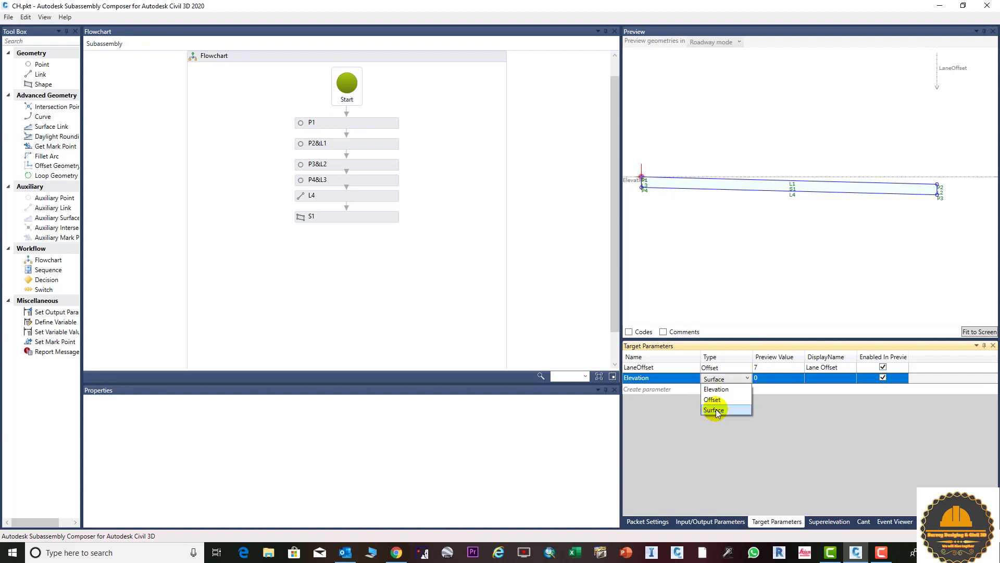
click(717, 390)
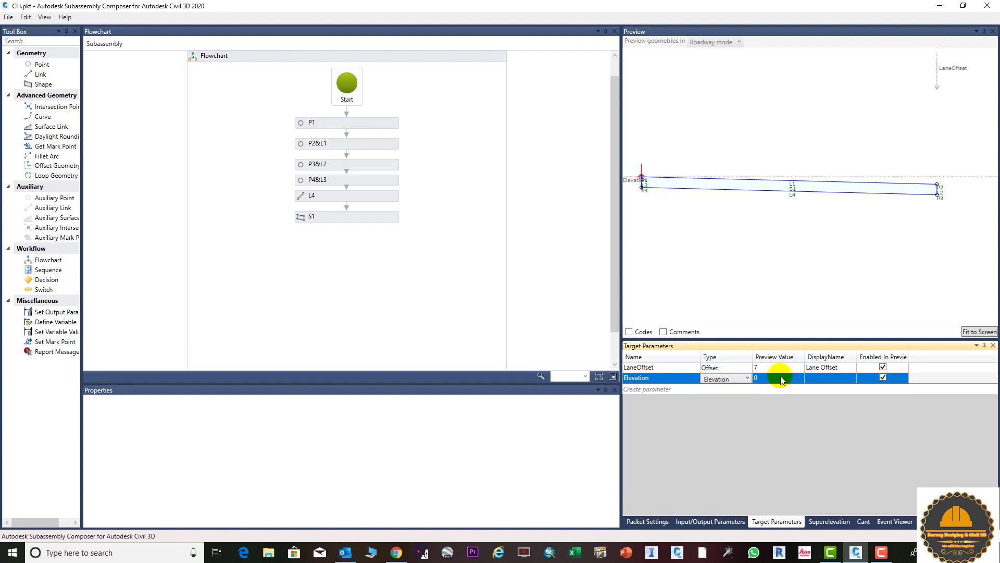
click(819, 378)
text(ETW E)
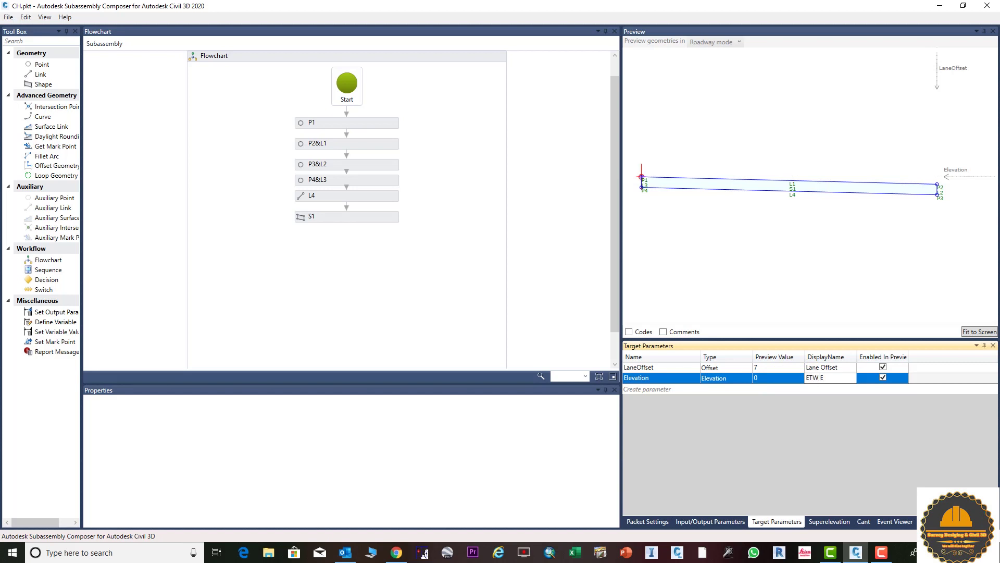
text(levation)
click(963, 179)
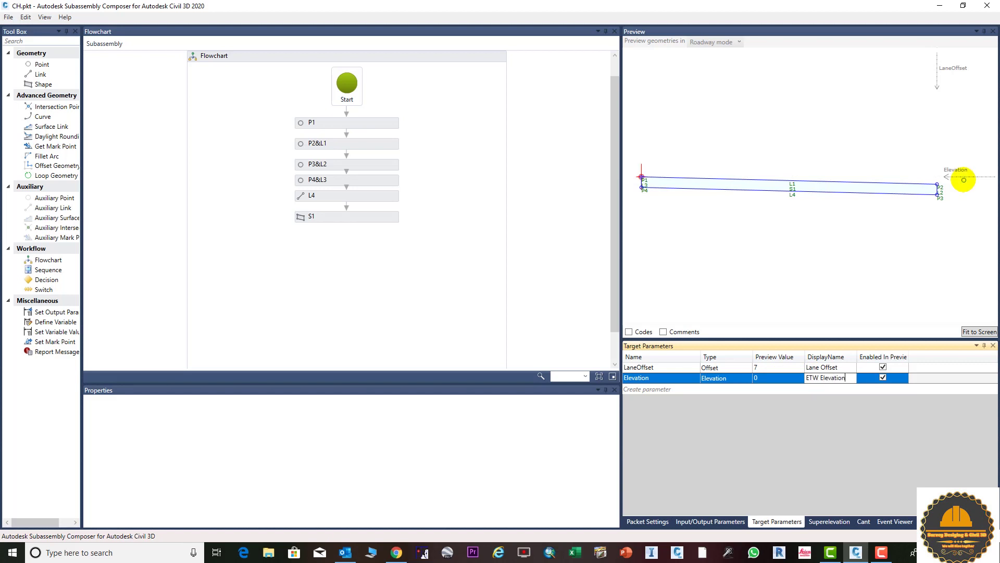
- Raise the Elevation target marker in the preview and select point P2 with link L1
drag(965, 179, 955, 157)
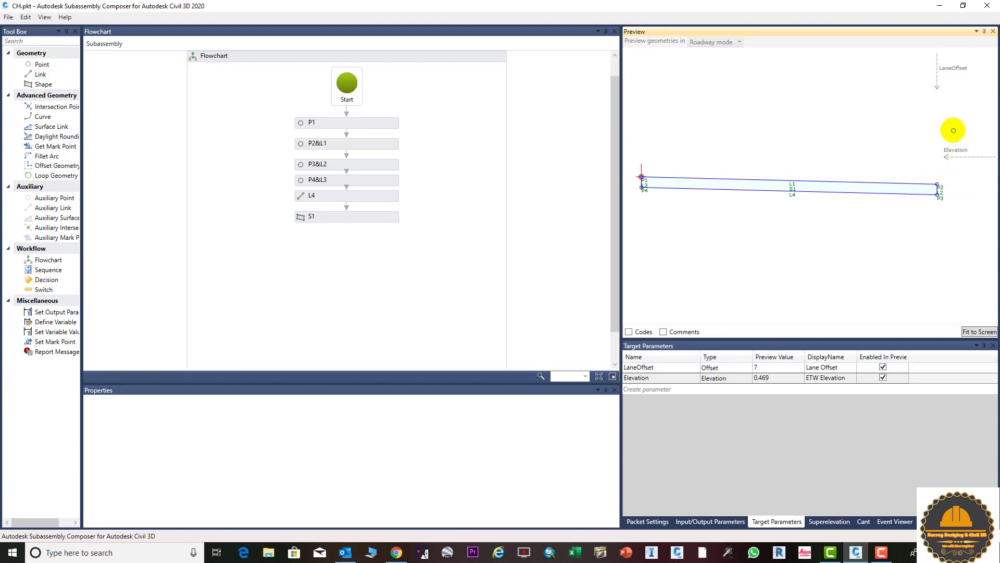
mouse_move(956, 158)
mouse_down()
mouse_move(953, 130)
mouse_move(954, 208)
mouse_move(940, 217)
mouse_move(956, 229)
mouse_move(954, 158)
mouse_up()
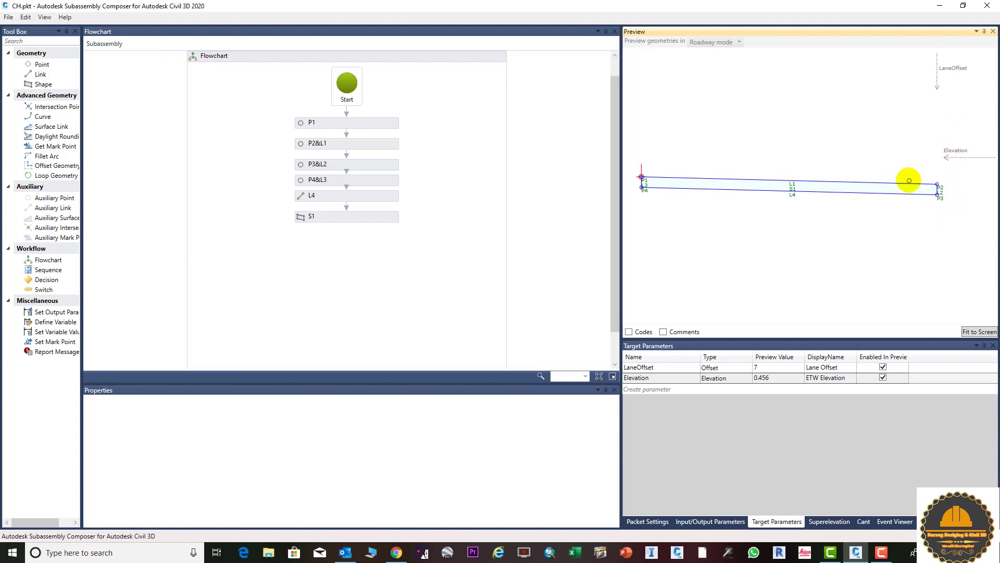
click(907, 183)
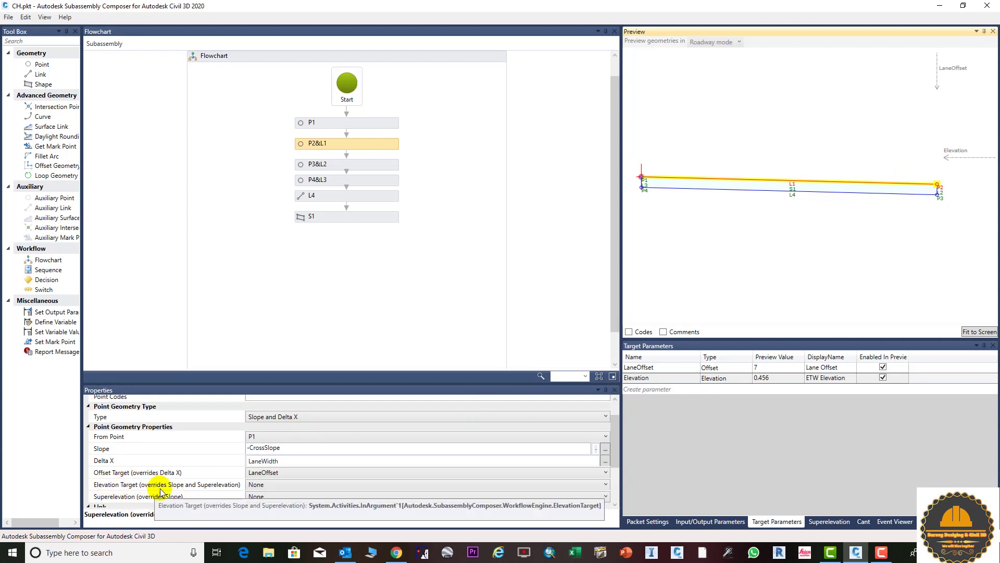
- Set P2's Elevation Target to Elevation and test it by dragging the elevation and offset grips
click(332, 484)
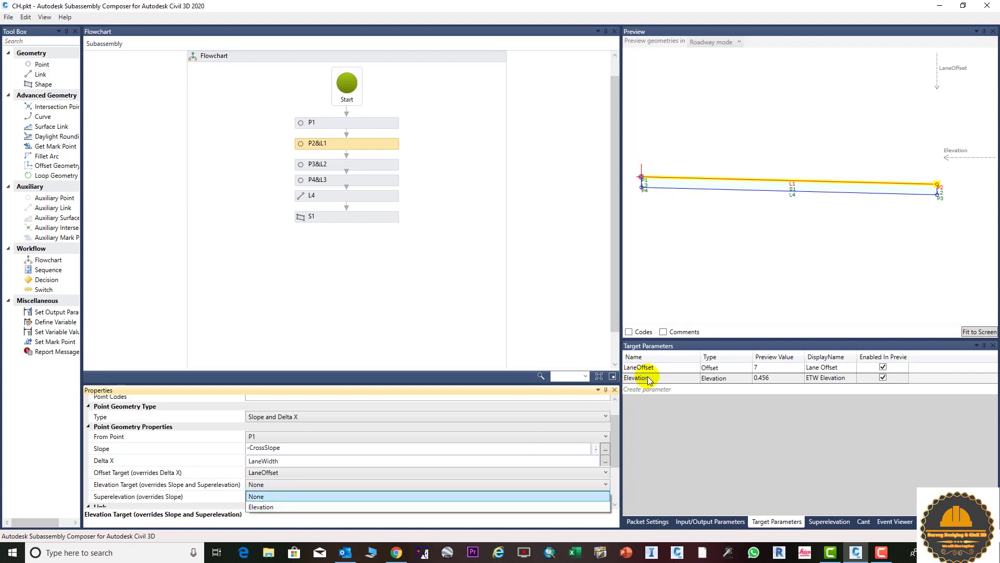
click(270, 508)
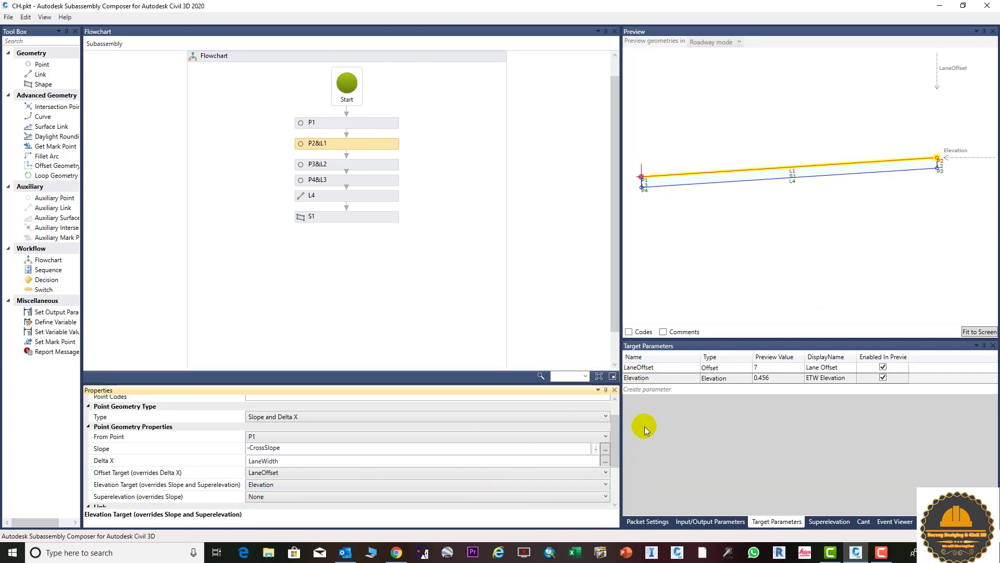
click(957, 154)
drag(956, 163, 946, 116)
drag(948, 61, 894, 69)
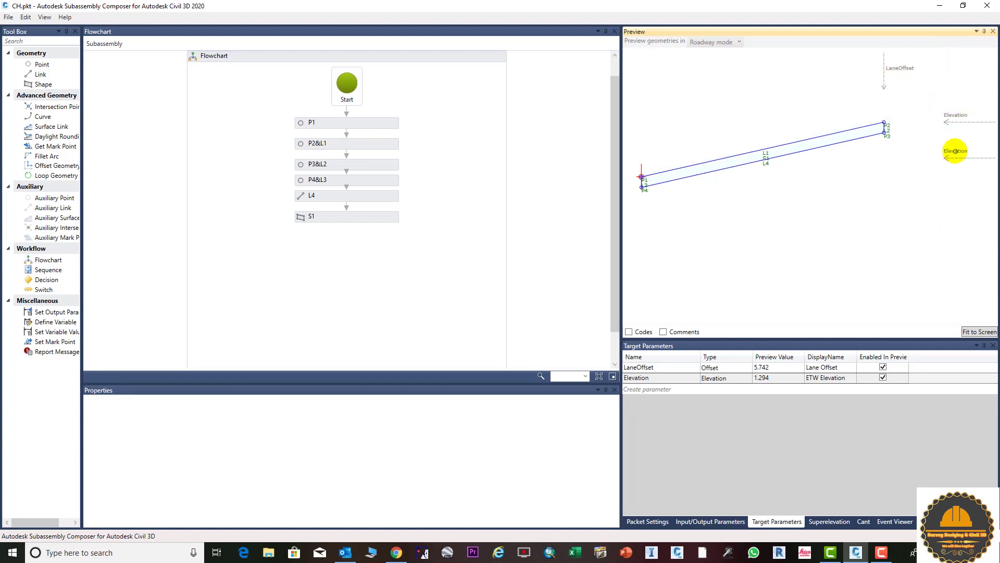
drag(956, 151, 959, 203)
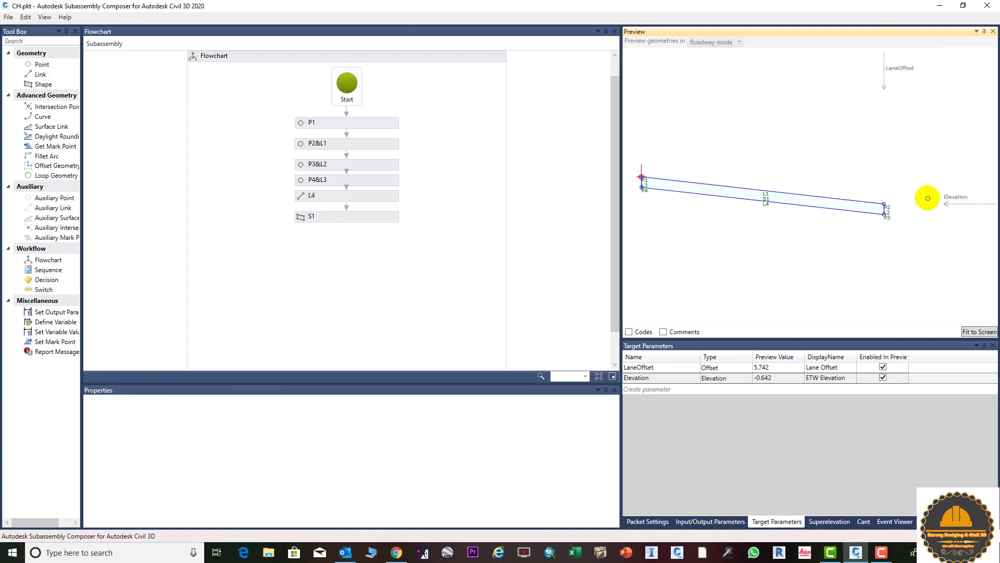
drag(896, 68, 833, 77)
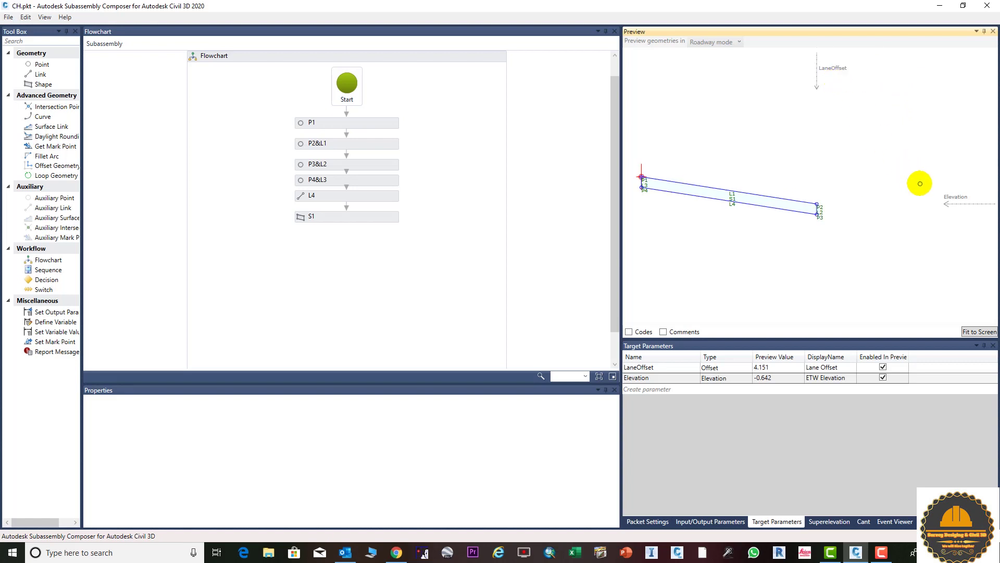
drag(951, 197, 954, 126)
drag(844, 71, 911, 81)
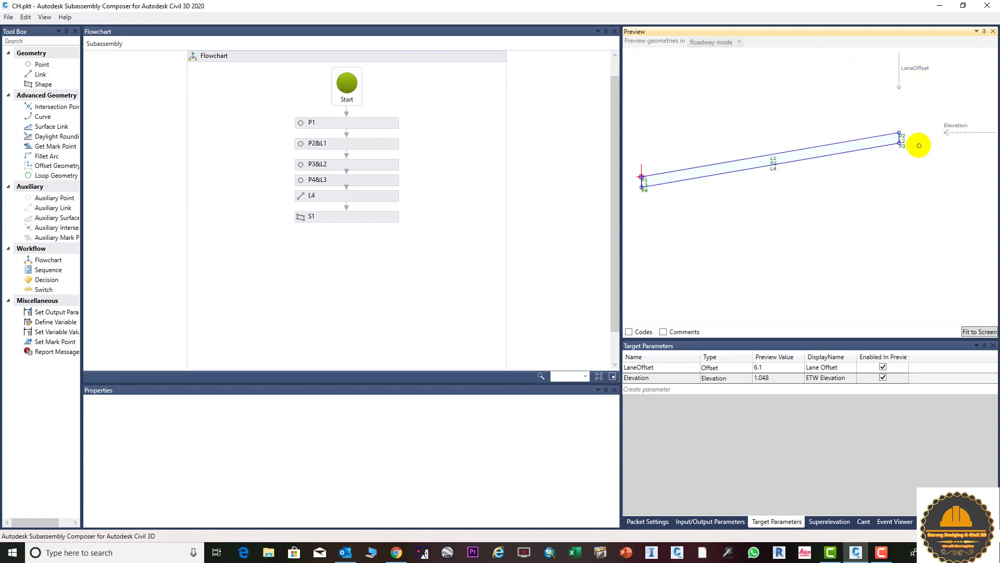
- Reset the preview values to Elevation 0 and LaneOffset 7
click(772, 377)
click(773, 377)
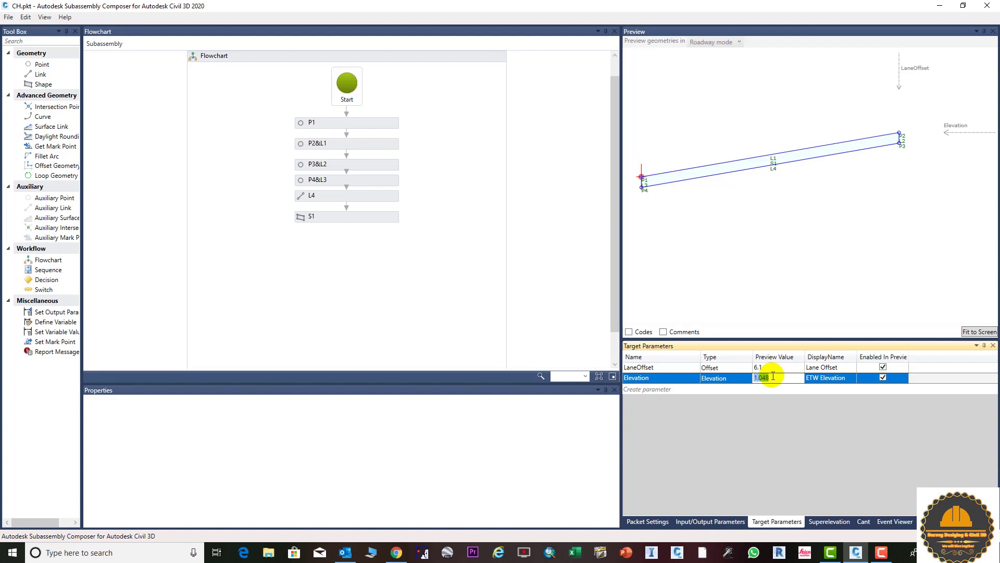
text(0)
key(Return)
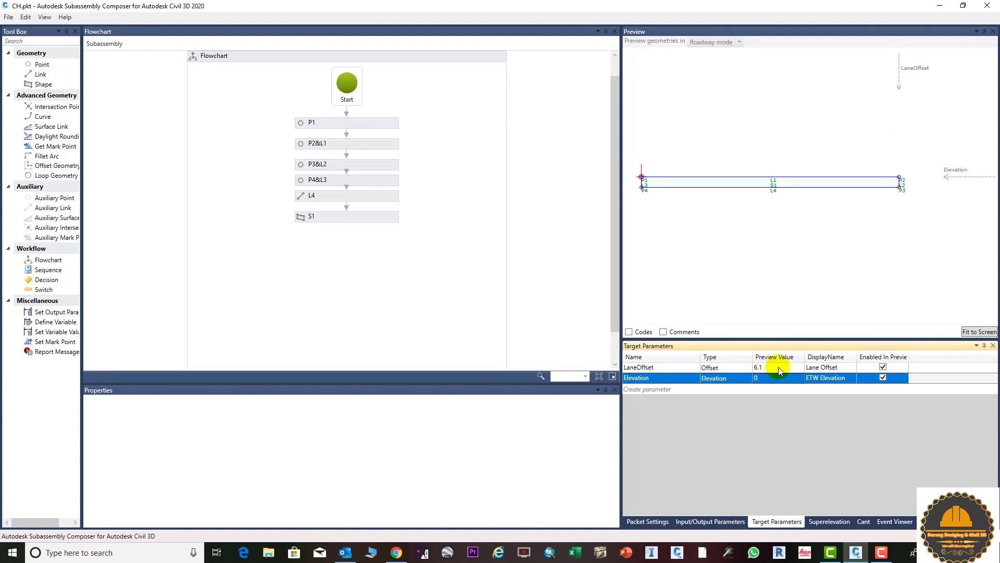
double_click(779, 368)
text(7)
key(Return)
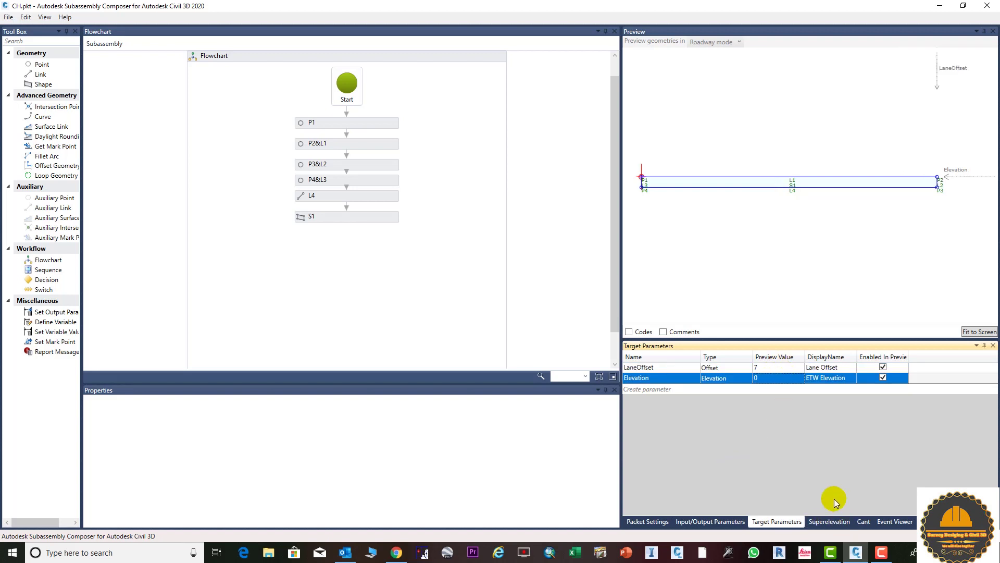
- Add a Superelevation input parameter displayed as SE with default value None
click(829, 522)
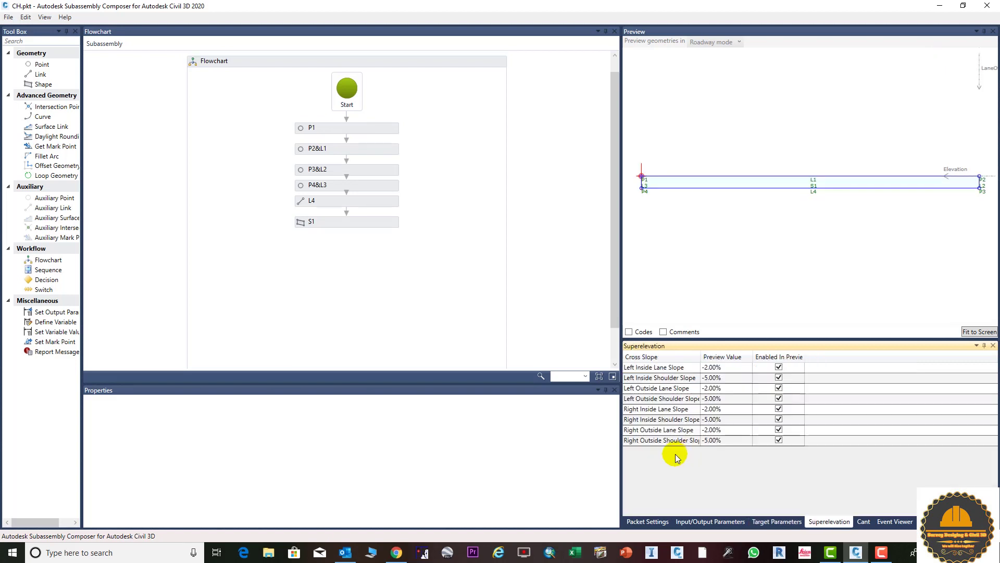
click(707, 522)
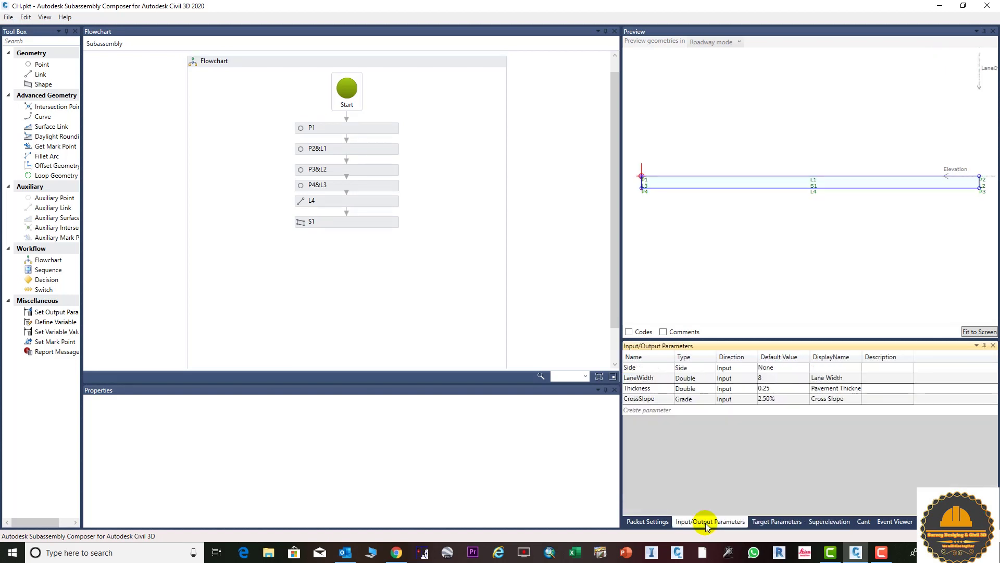
click(651, 412)
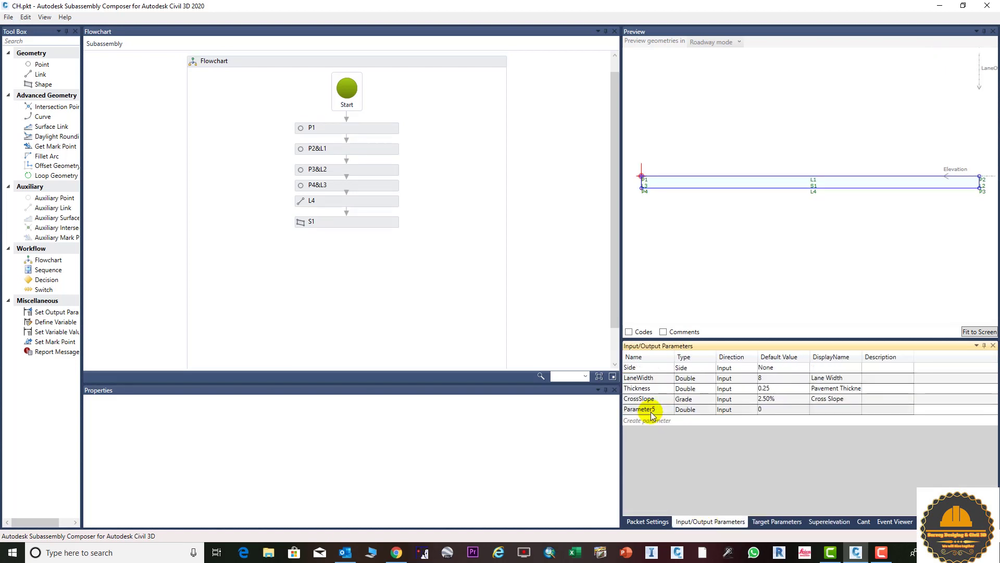
click(703, 413)
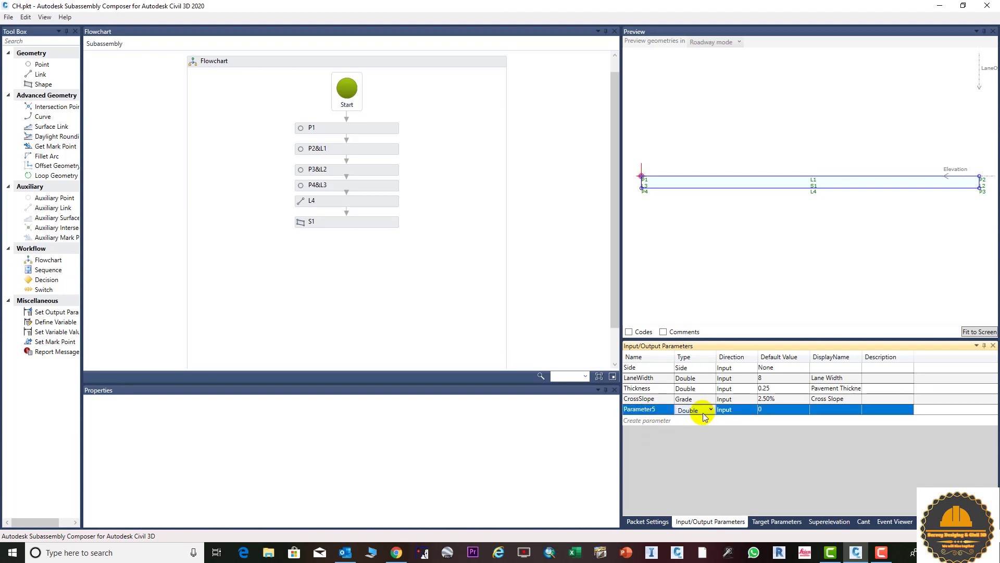
click(704, 413)
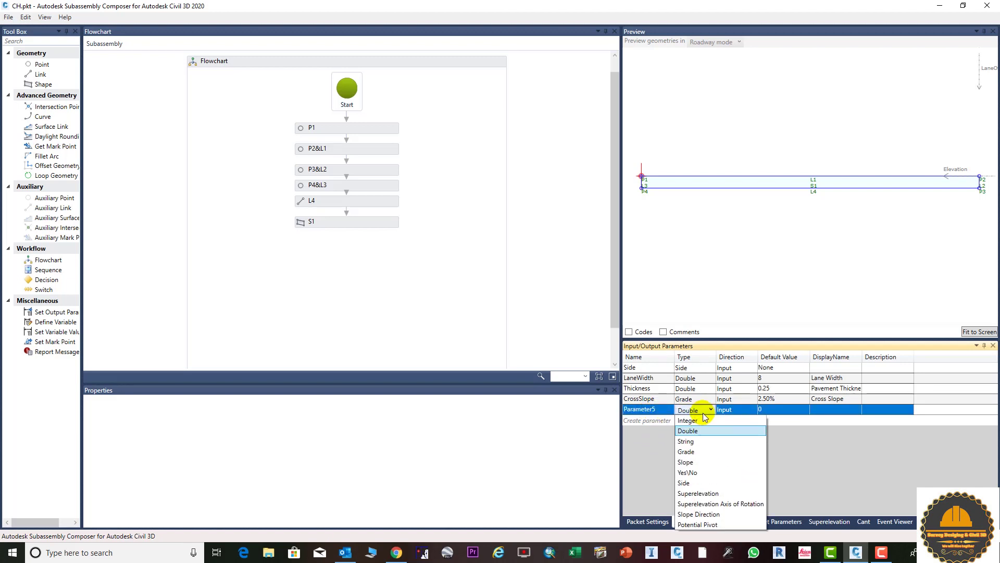
click(708, 494)
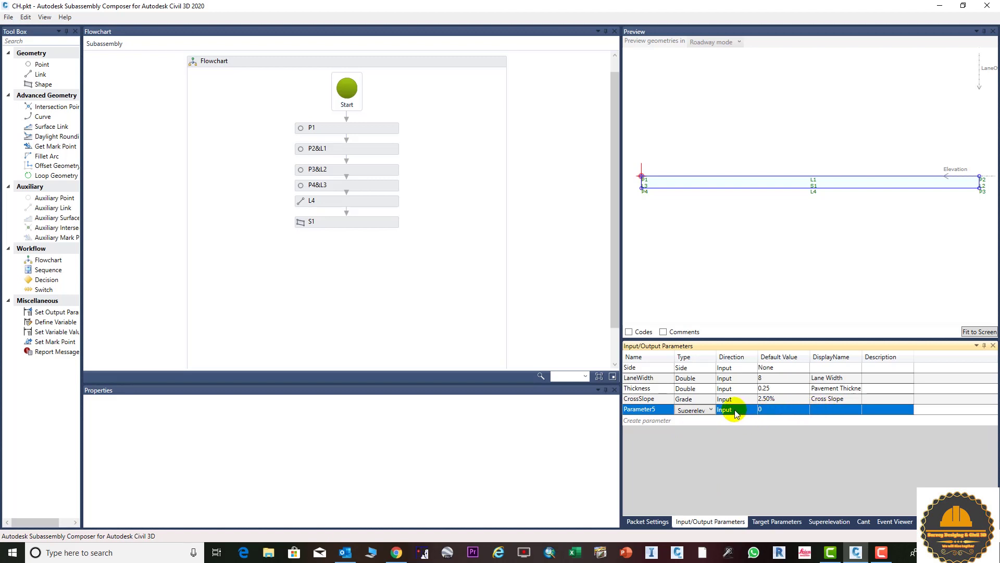
click(825, 409)
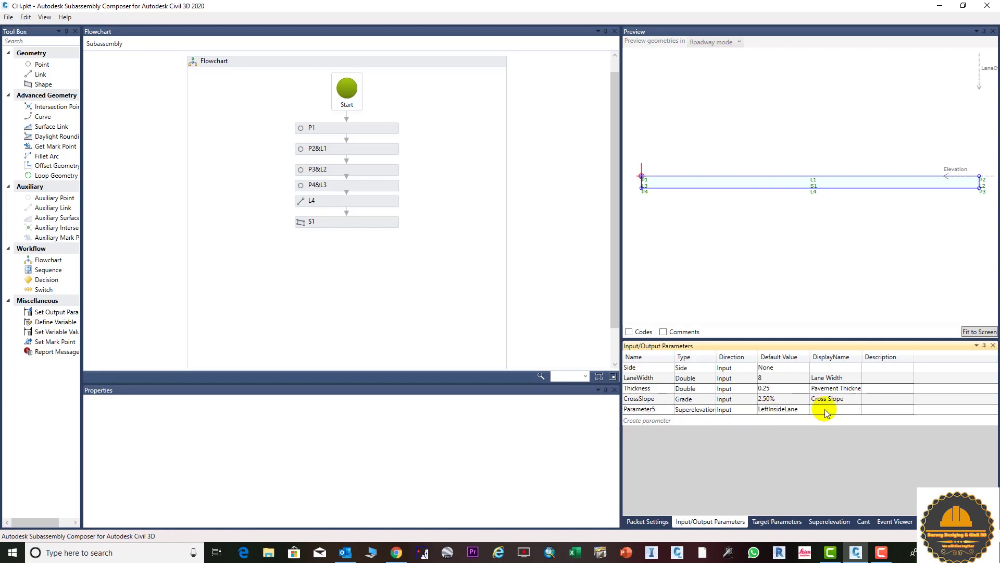
click(825, 410)
text(SE)
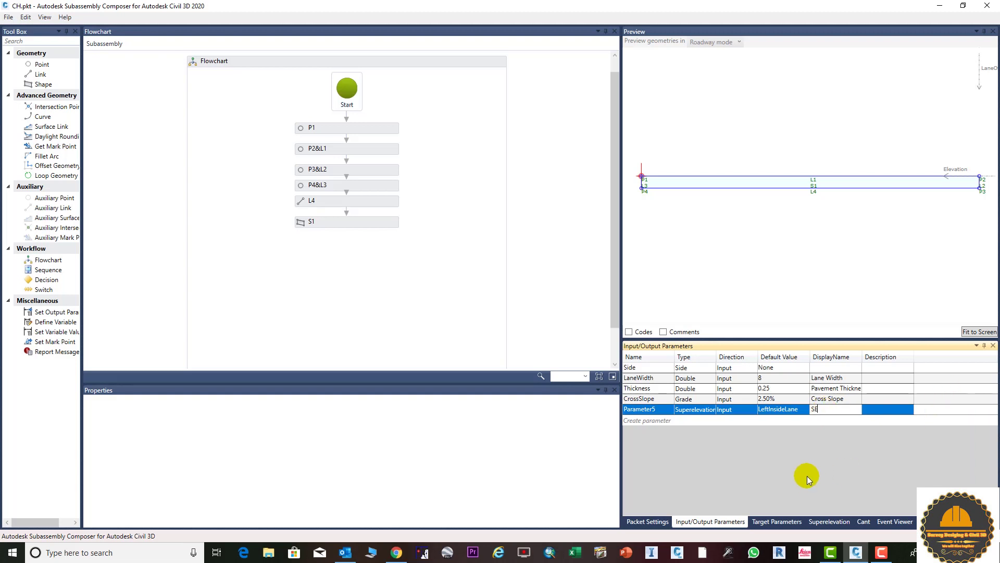
click(795, 409)
click(770, 504)
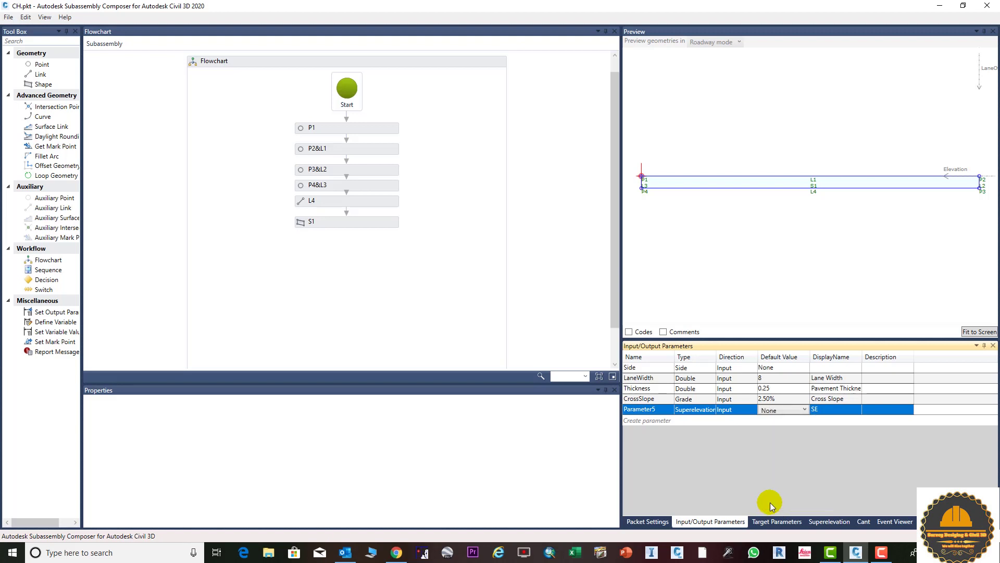
- Add a Superelevation Axis of Rotation input parameter displayed as 'SE AOR'
click(645, 421)
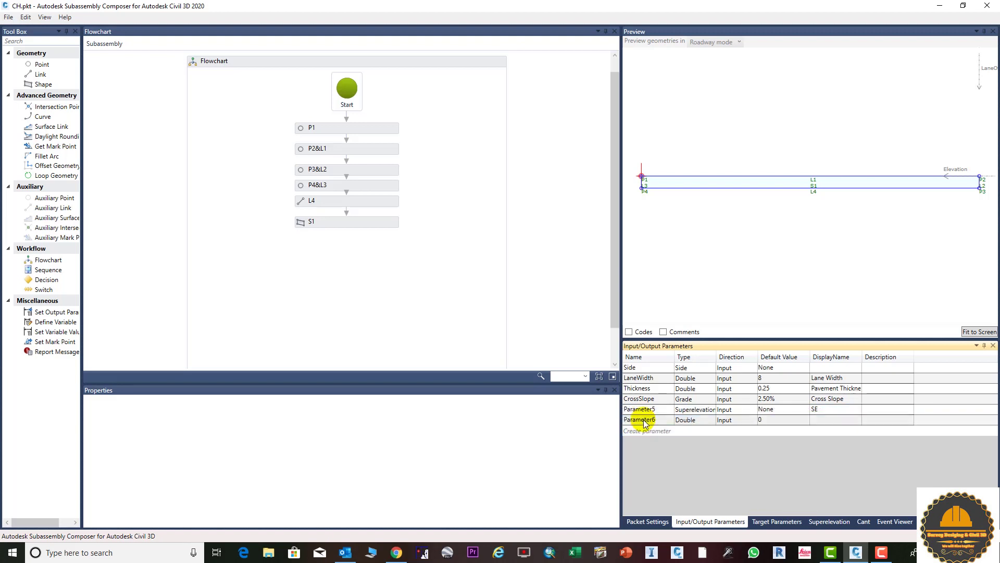
click(697, 420)
click(699, 421)
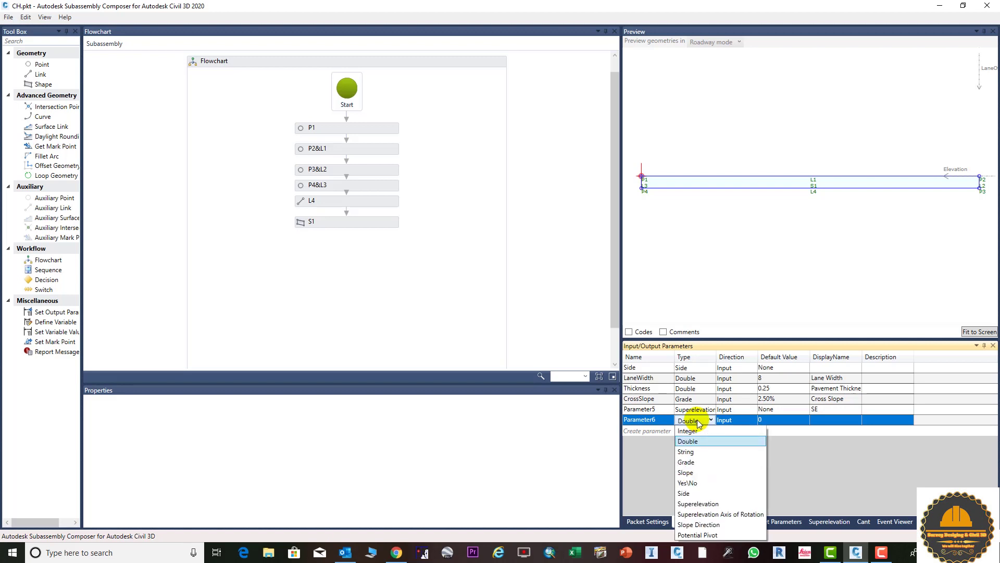
click(734, 515)
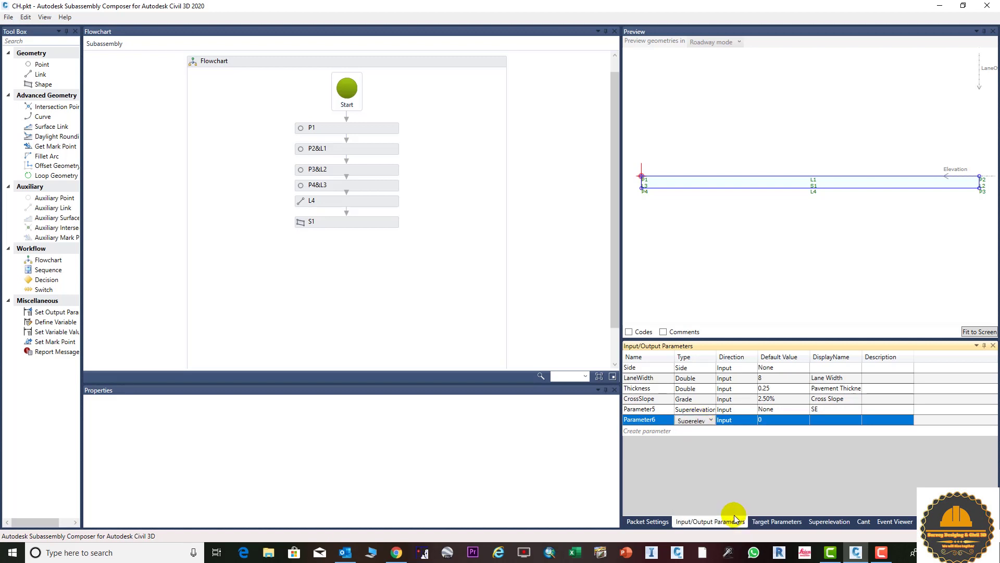
click(833, 424)
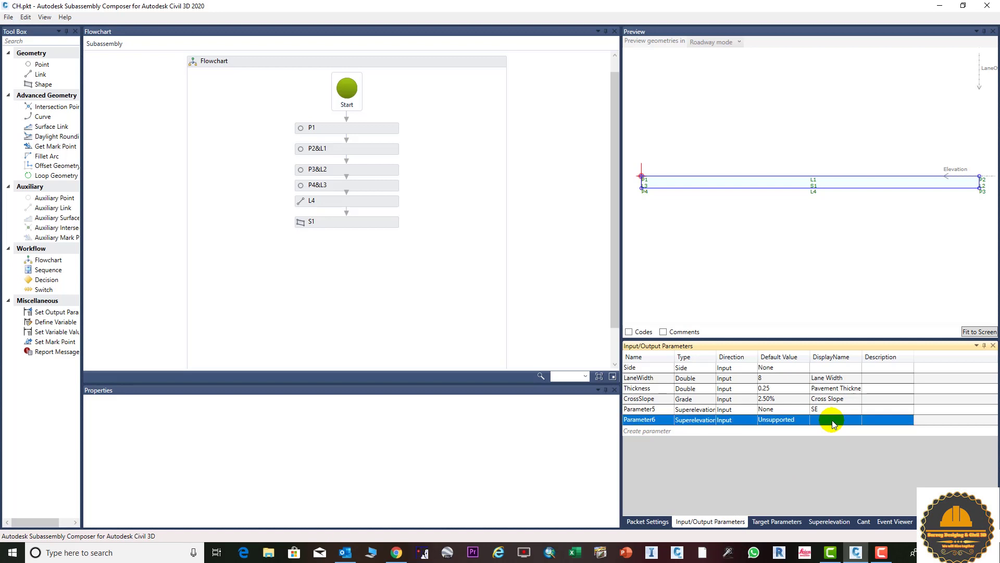
click(832, 421)
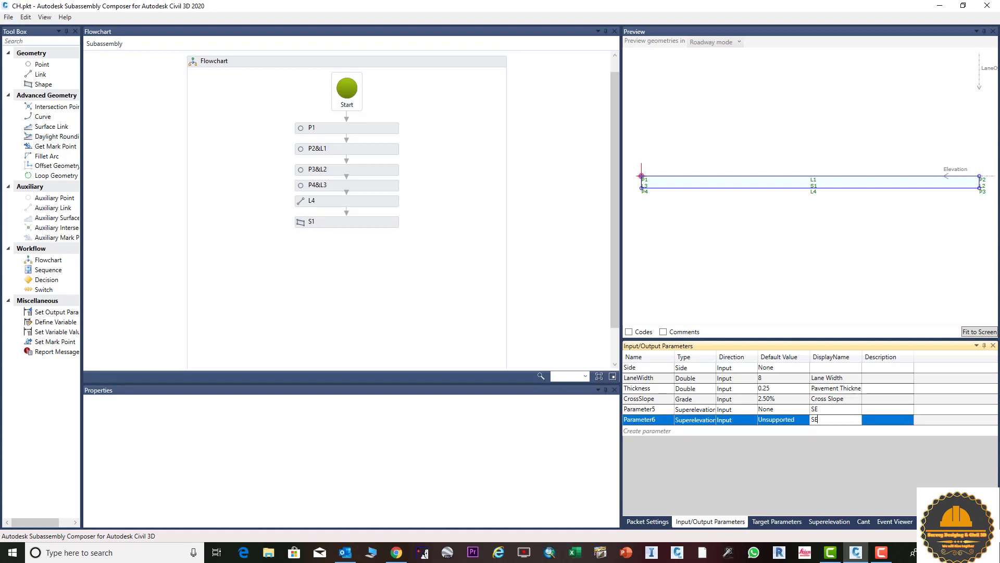
text(SE AOR)
key(Return)
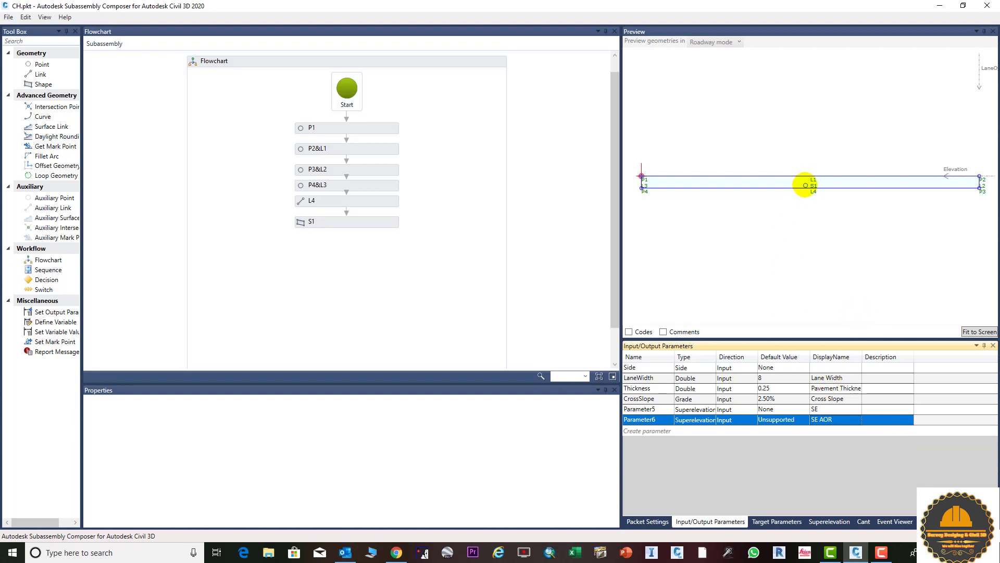
click(753, 176)
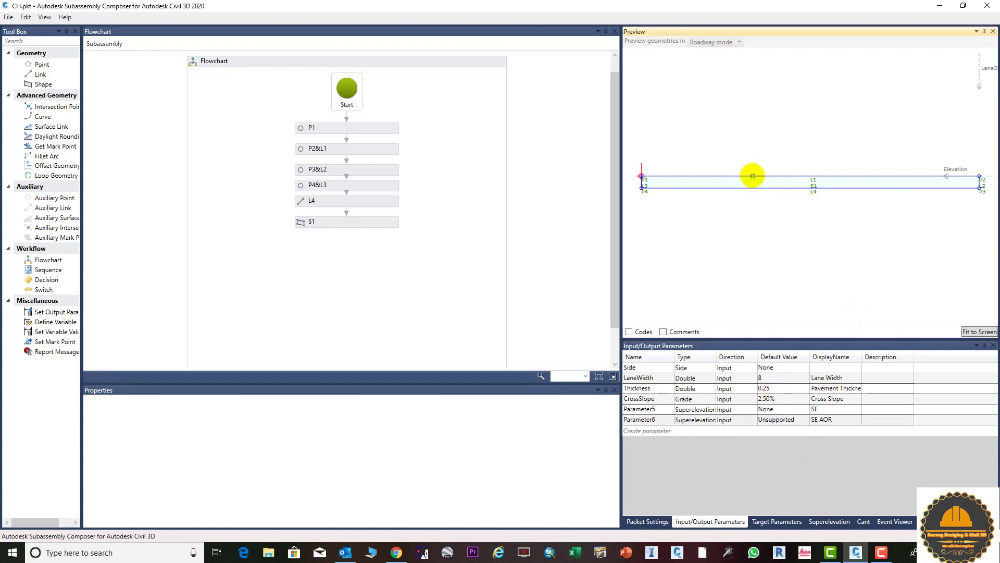
- Apply the axis of rotation to link L1 and adjust which target parameters are previewed
click(763, 176)
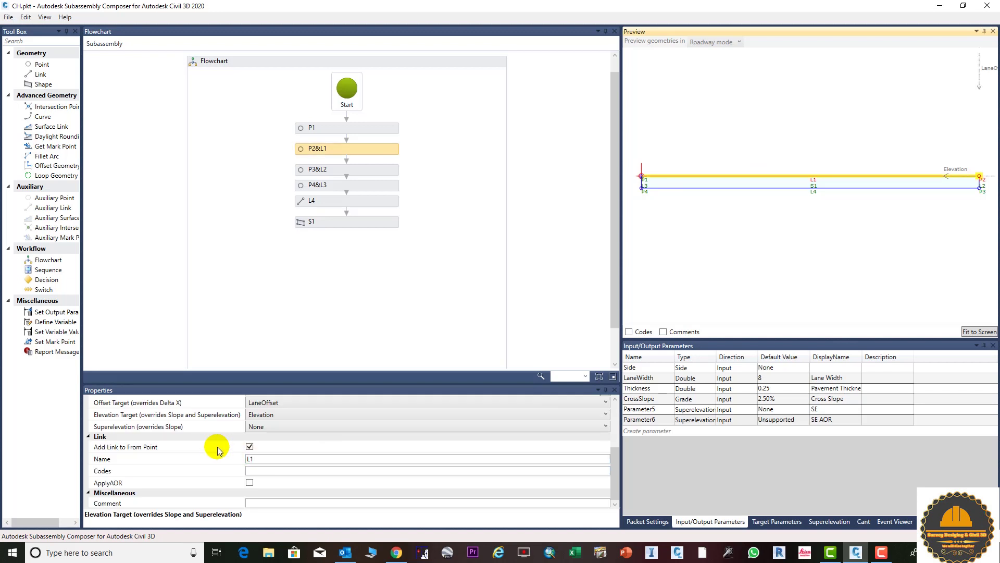
click(250, 483)
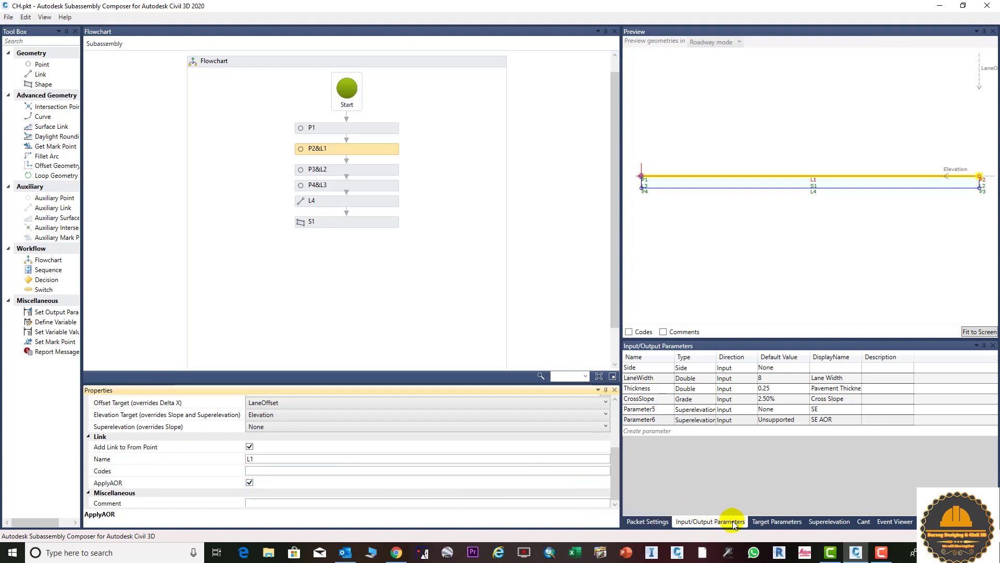
click(758, 188)
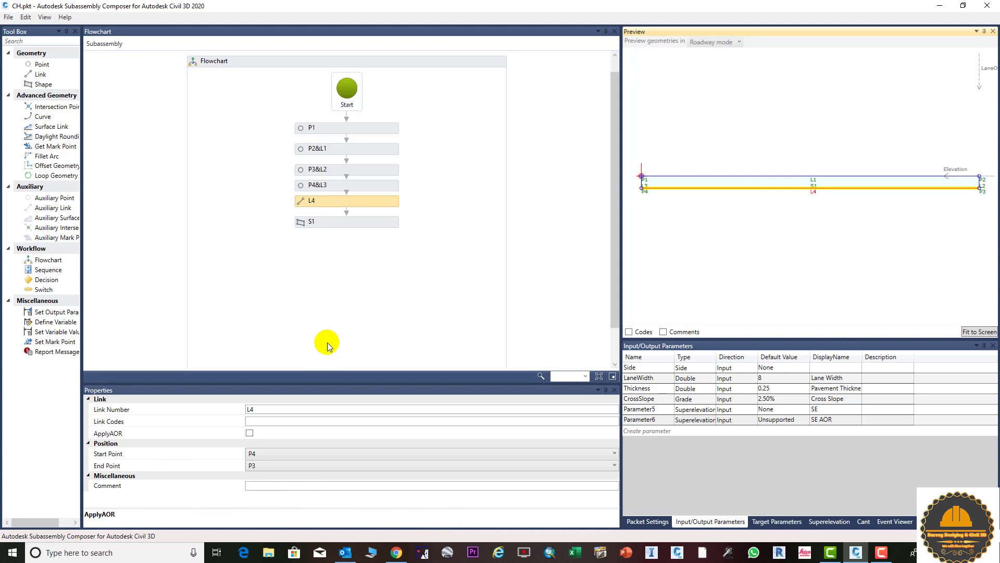
click(777, 521)
click(884, 367)
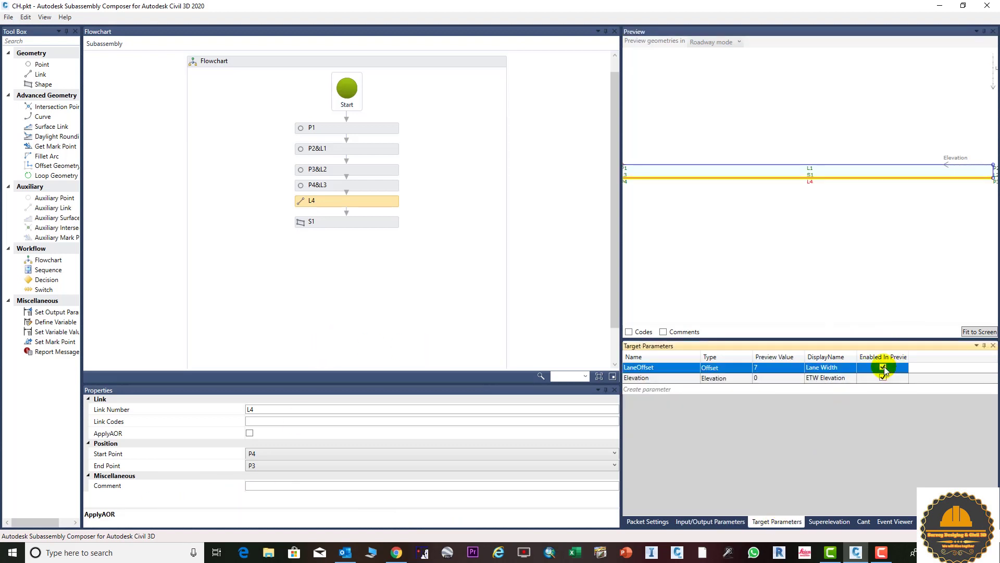
click(883, 367)
click(883, 378)
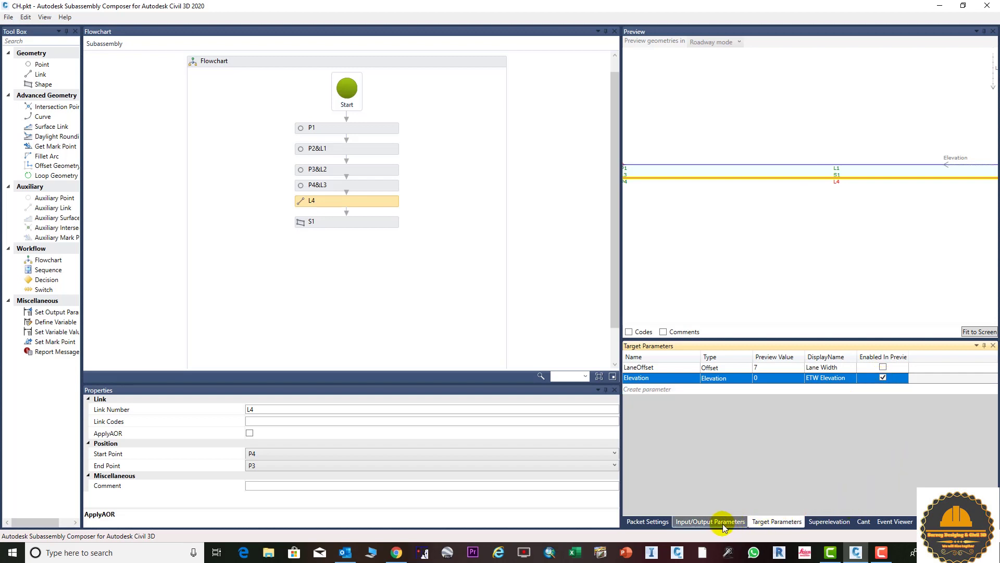
- In the Superelevation table, enter -12.00% as the Right Outside Lane Slope preview value
click(829, 522)
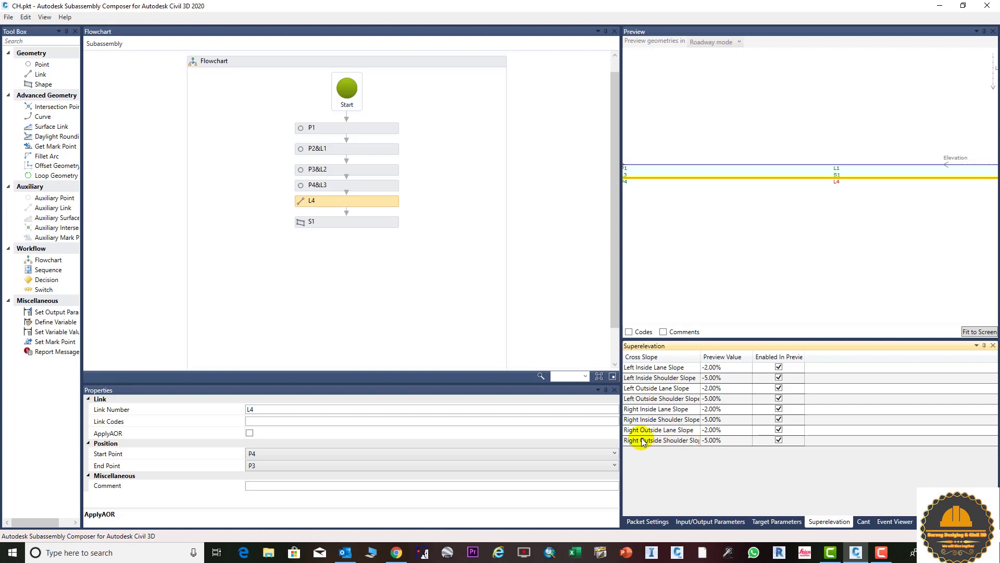
click(711, 431)
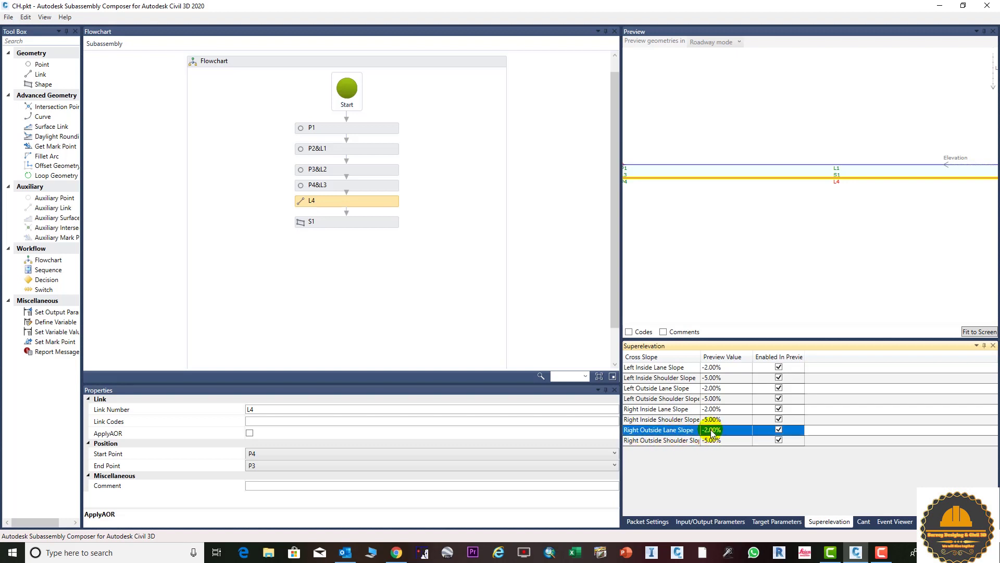
text(1)
key(Return)
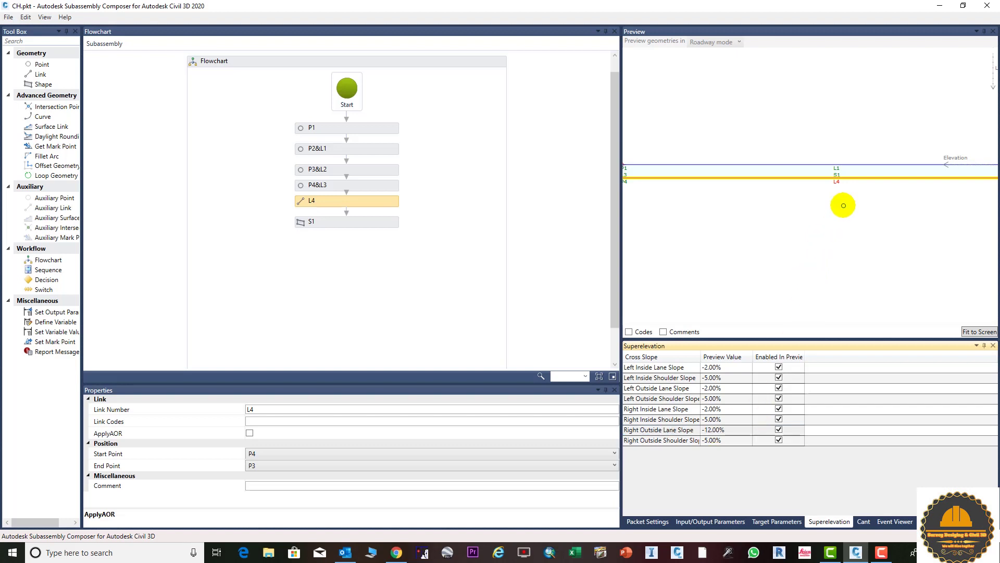
click(764, 163)
click(831, 166)
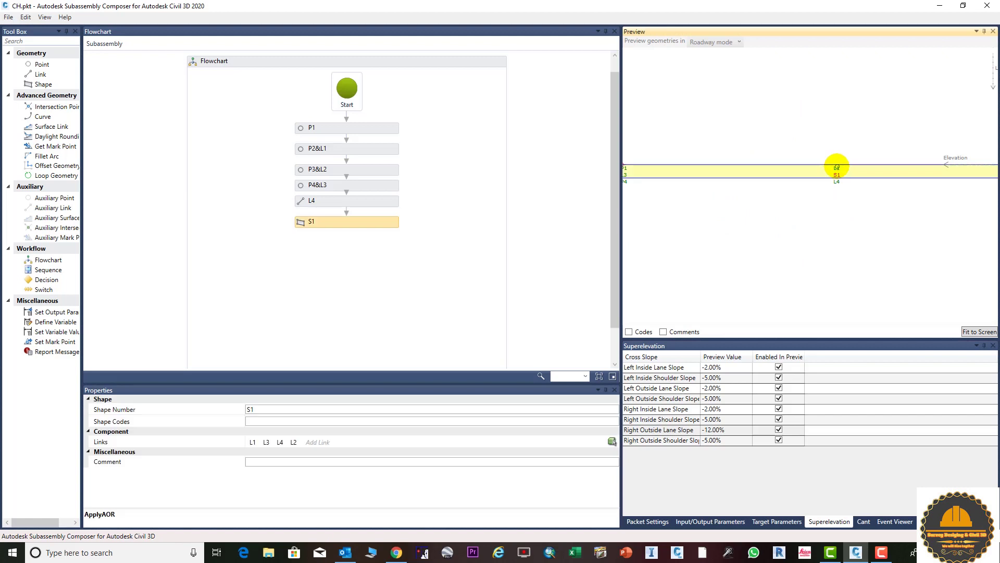
- Set P2's Superelevation (overrides Slope) property to Right Outside Lane Slope
click(837, 166)
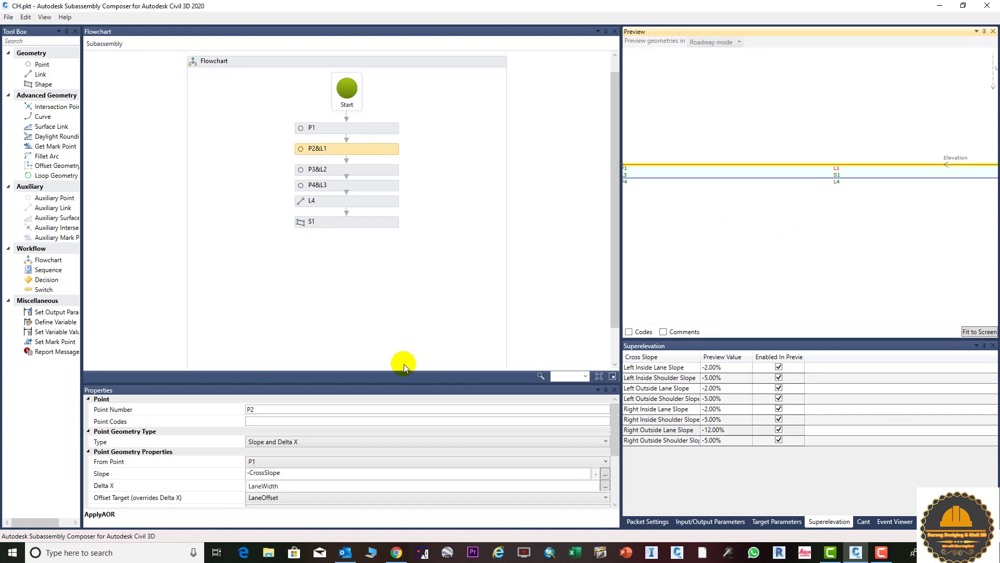
scroll(328, 447, down, 2)
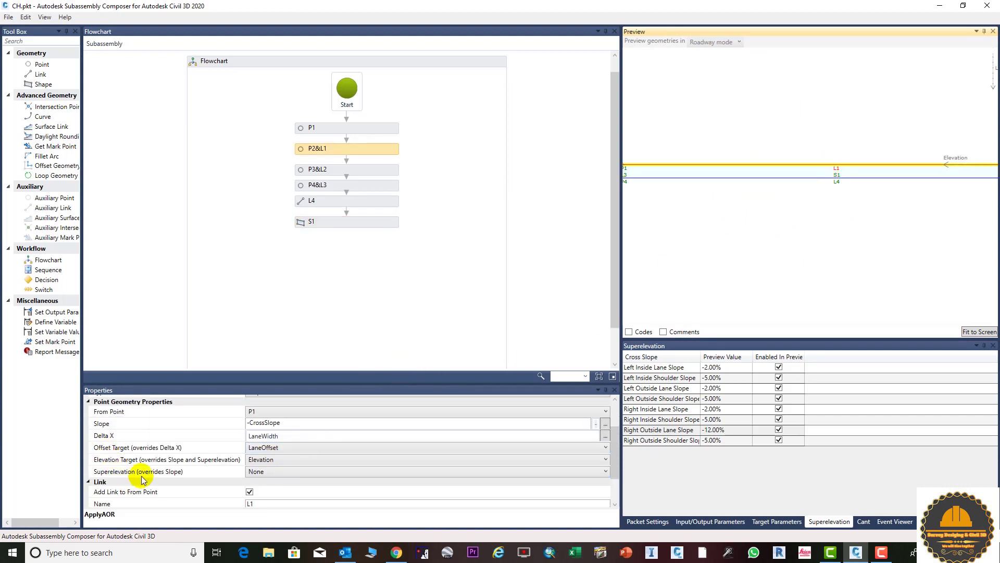
click(290, 472)
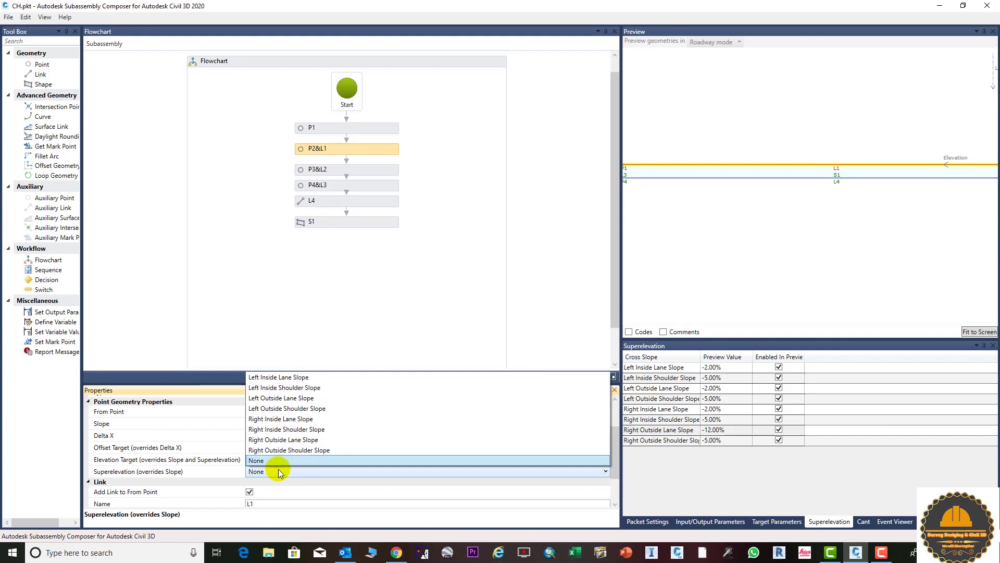
click(280, 472)
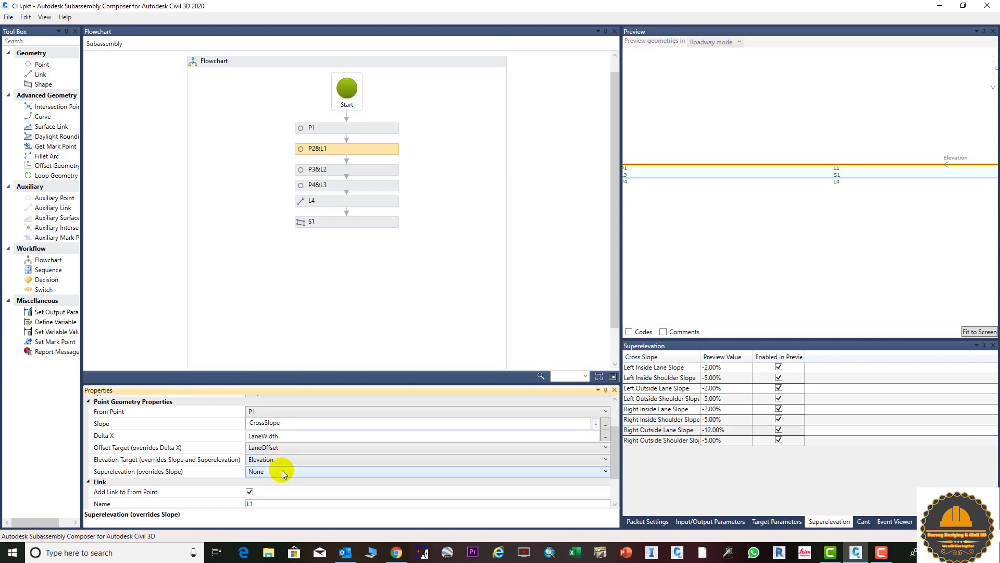
click(281, 473)
click(289, 440)
- Give Right Outside Lane Slope a 12.00% preview value and fit the lane to the screen
double_click(727, 430)
text(12)
key(Return)
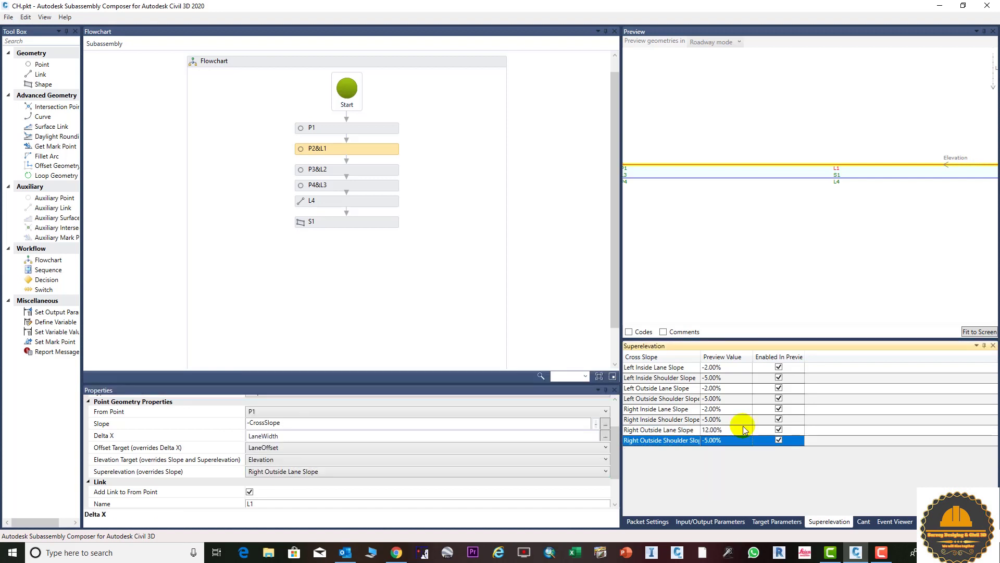
click(748, 480)
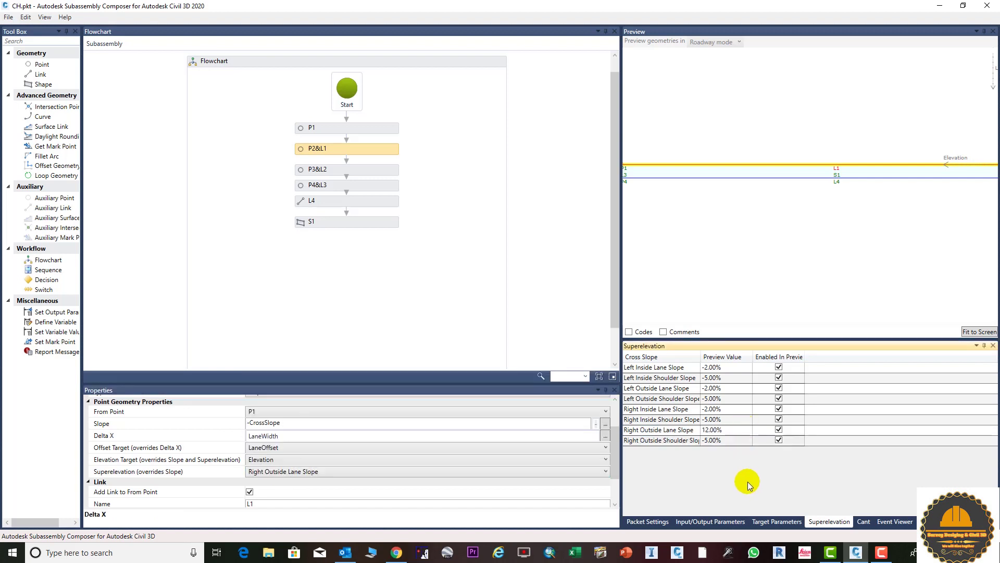
click(968, 332)
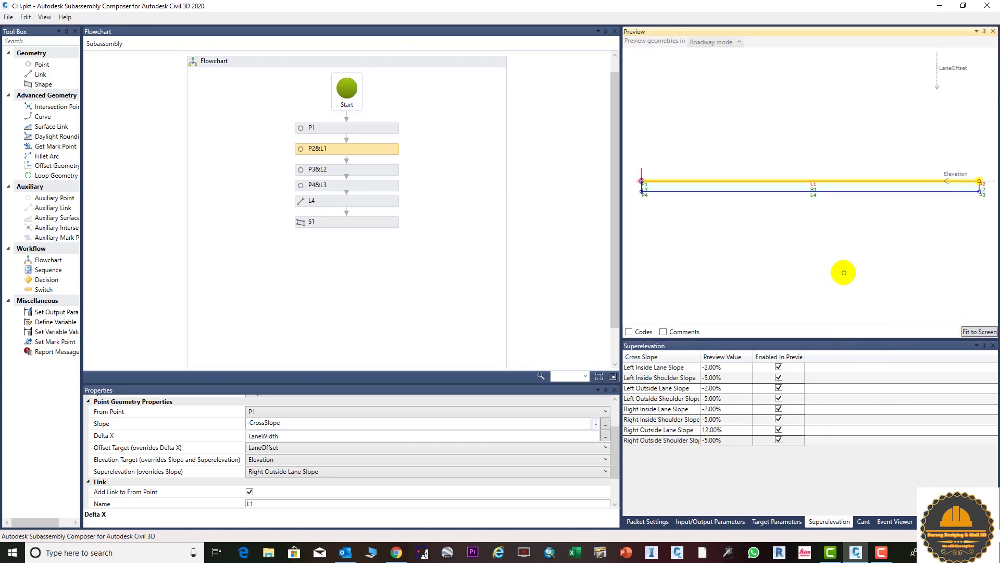
click(777, 522)
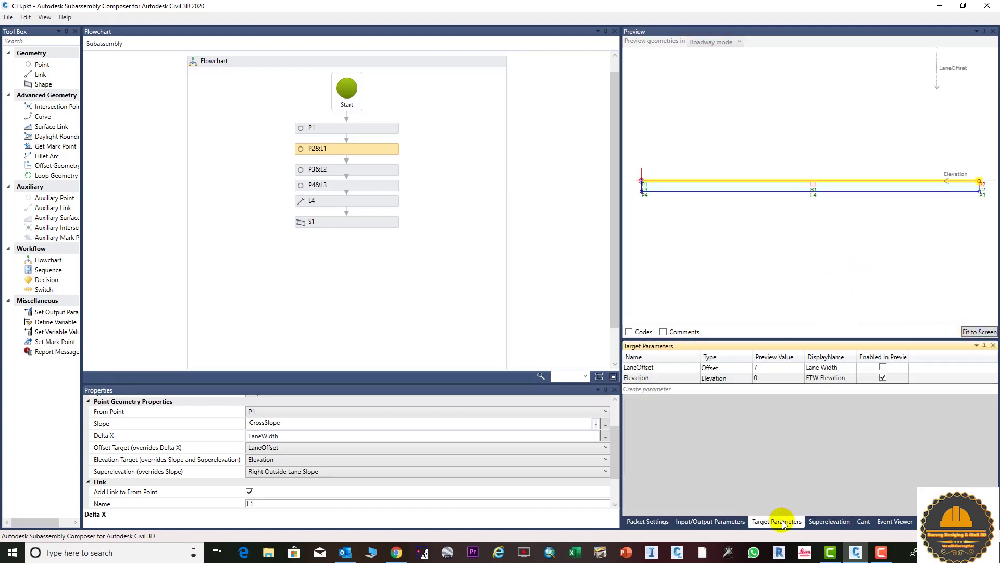
- Turn off the Elevation target preview and return Right Outside Lane Slope to -2.00%
click(884, 379)
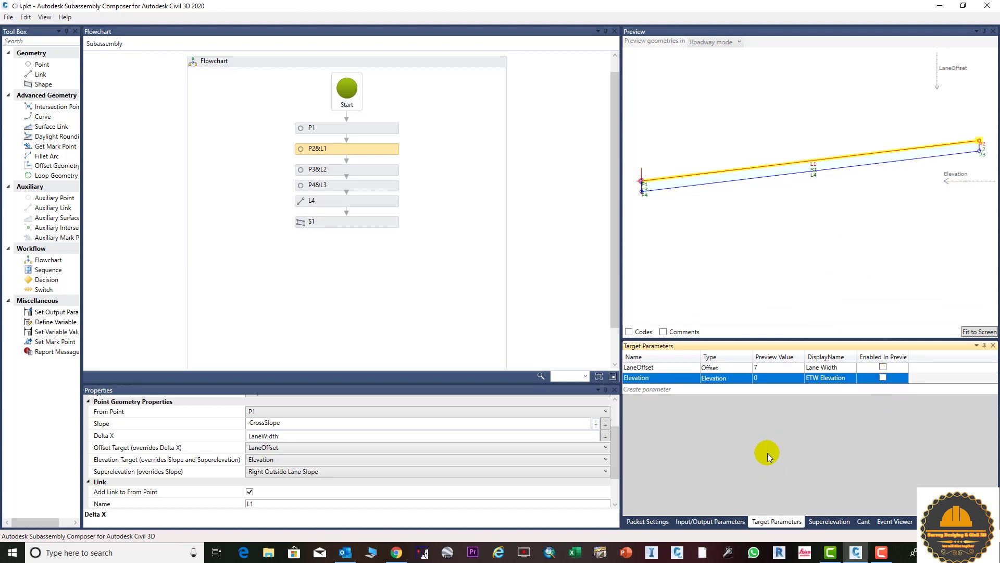
click(713, 521)
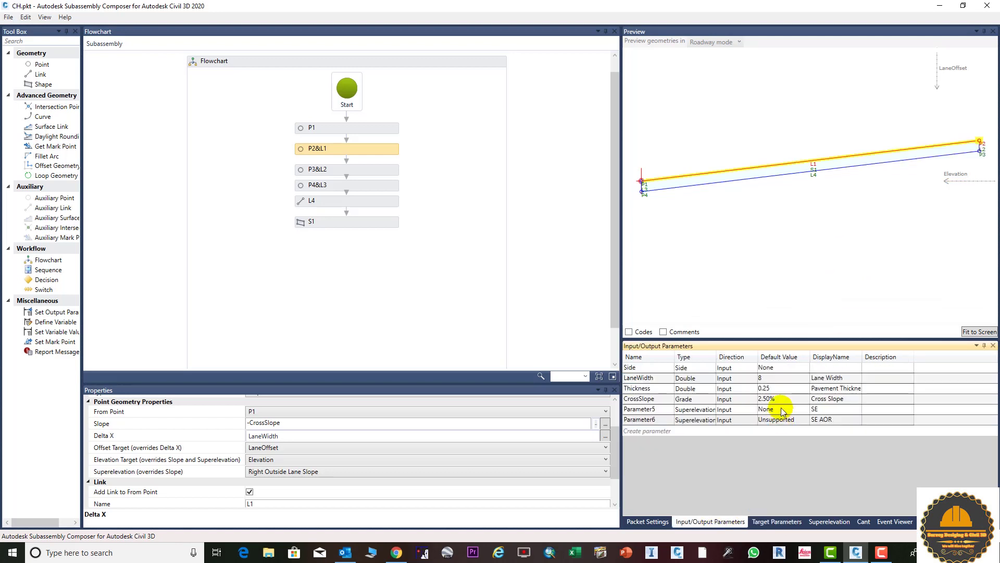
click(816, 529)
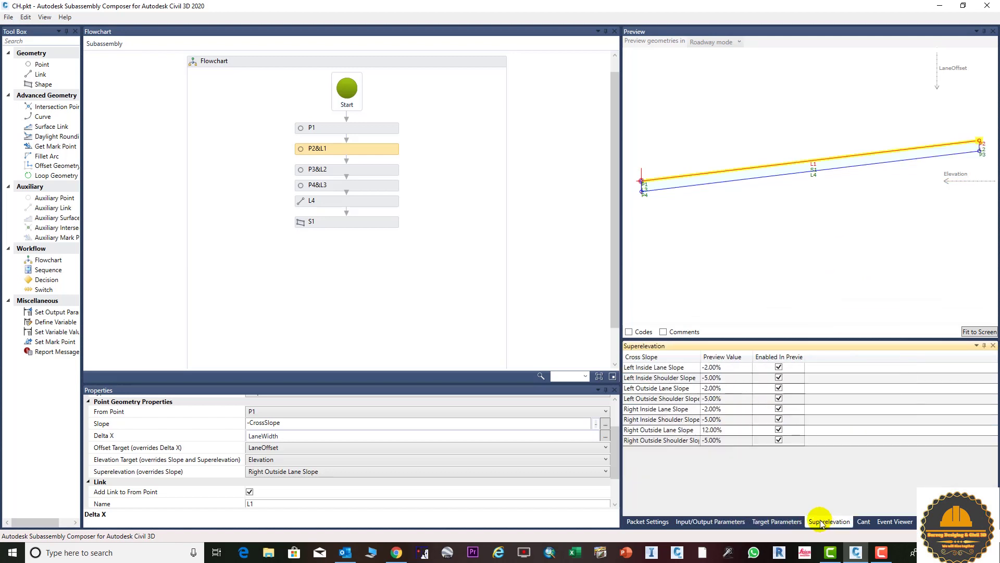
click(720, 432)
click(720, 432)
text(-12)
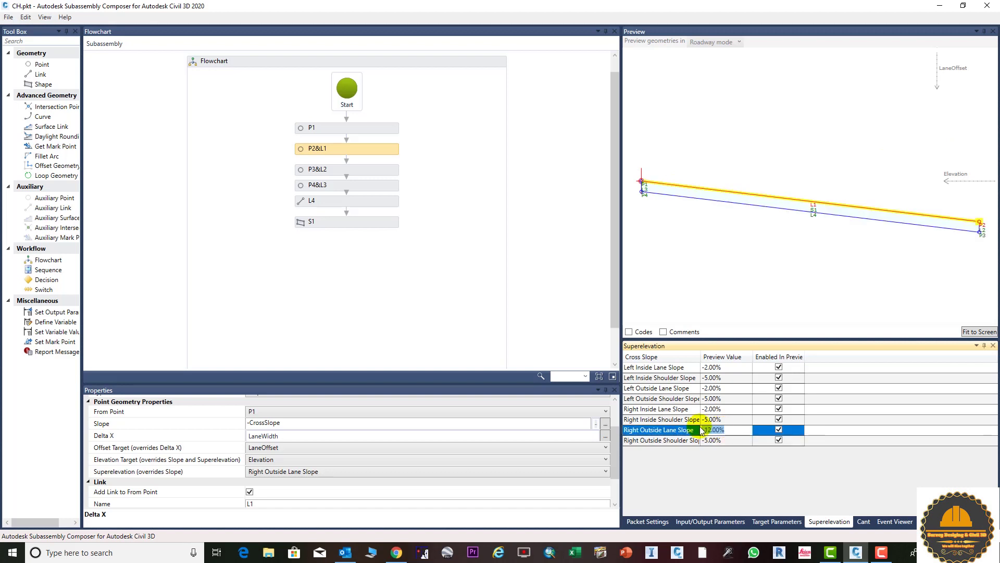
click(702, 430)
key(Return)
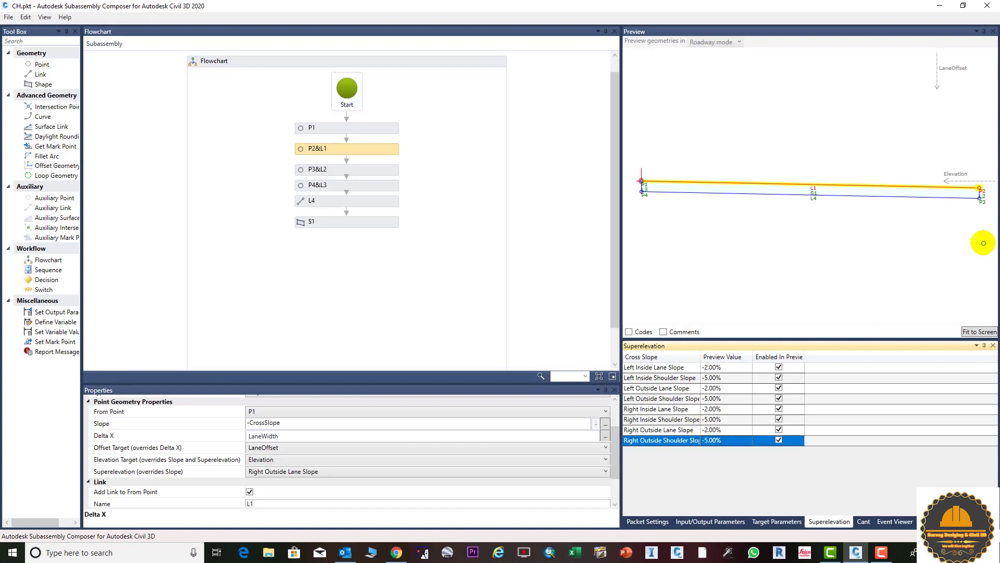
- Enable the LaneOffset target in the preview and reselect point P2 with link L1
click(777, 521)
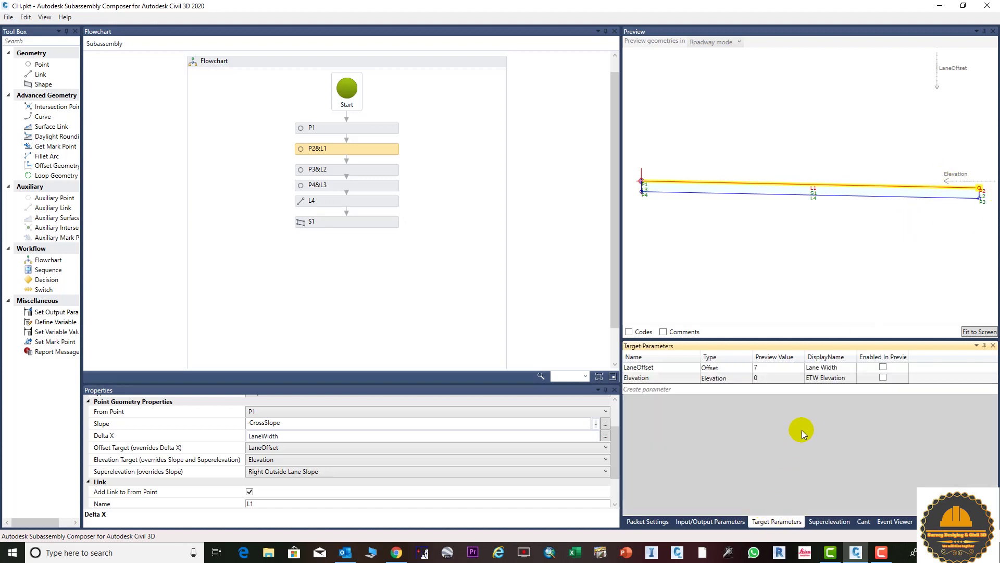
click(865, 368)
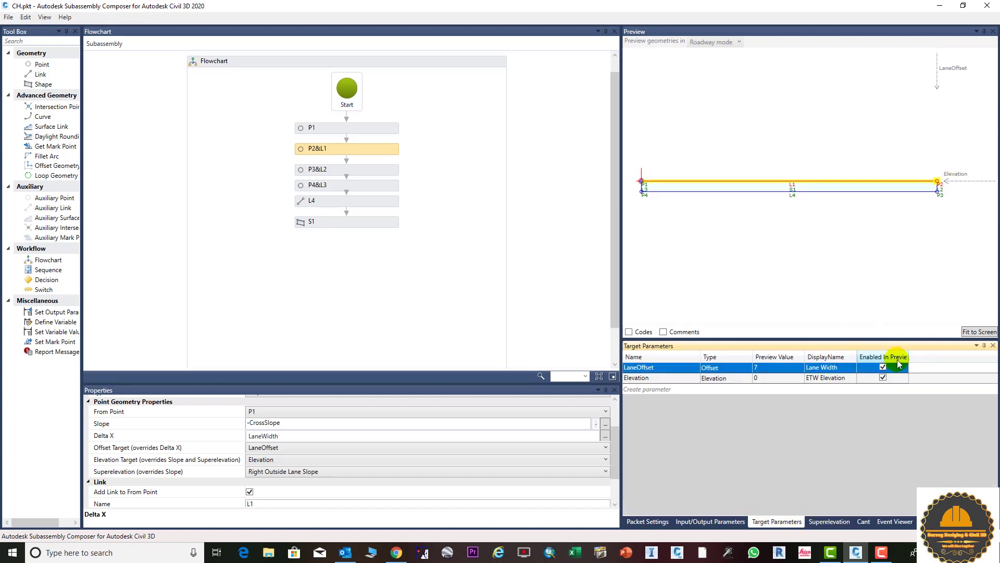
click(829, 521)
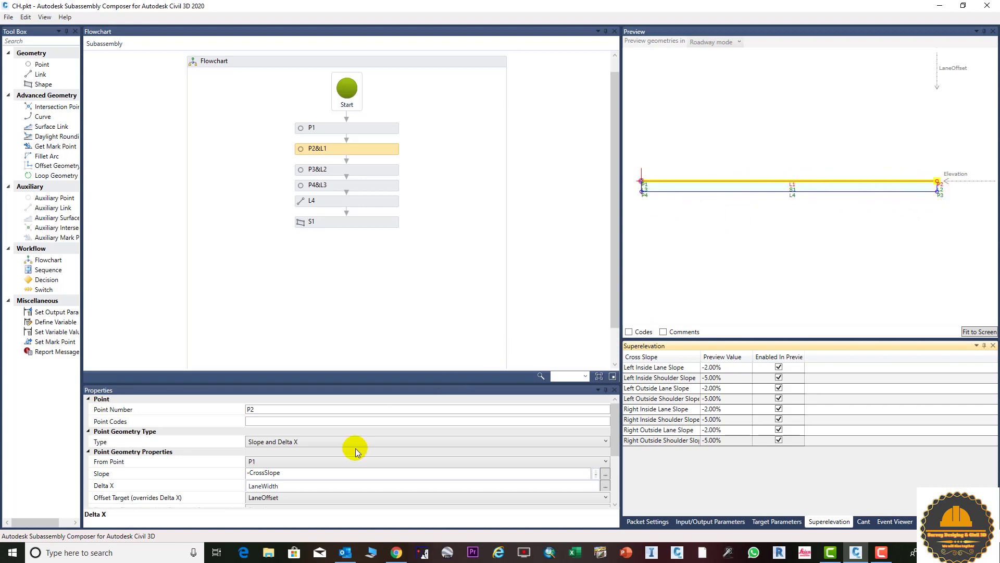
click(758, 182)
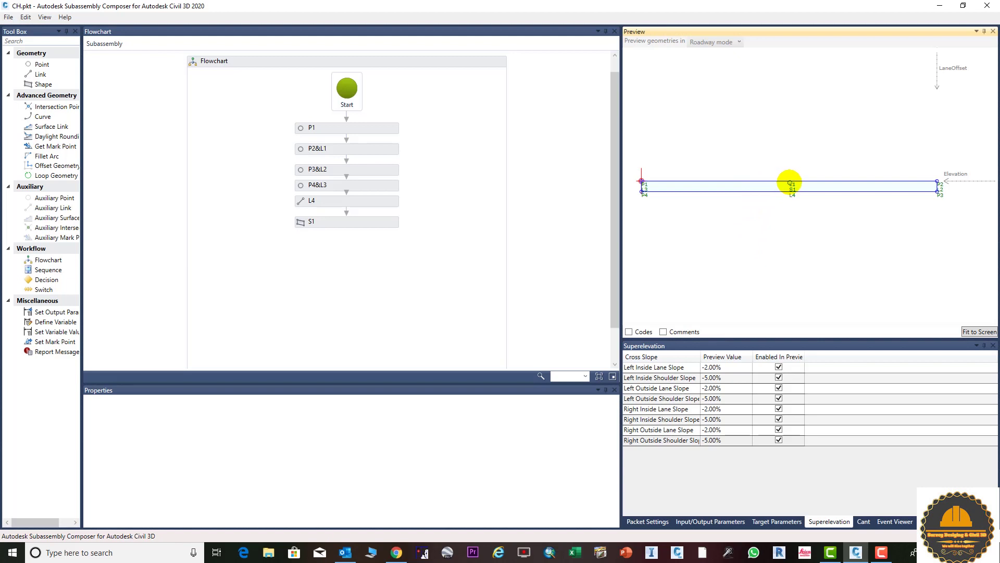
click(790, 183)
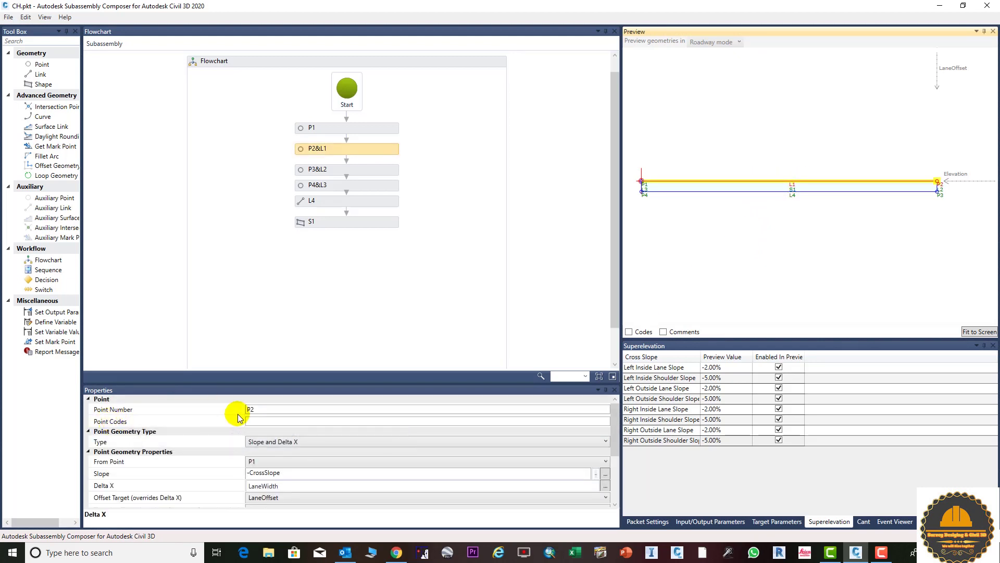
- Enter "Top","Pave" as point P2's codes and turn on code labels in the preview
click(277, 419)
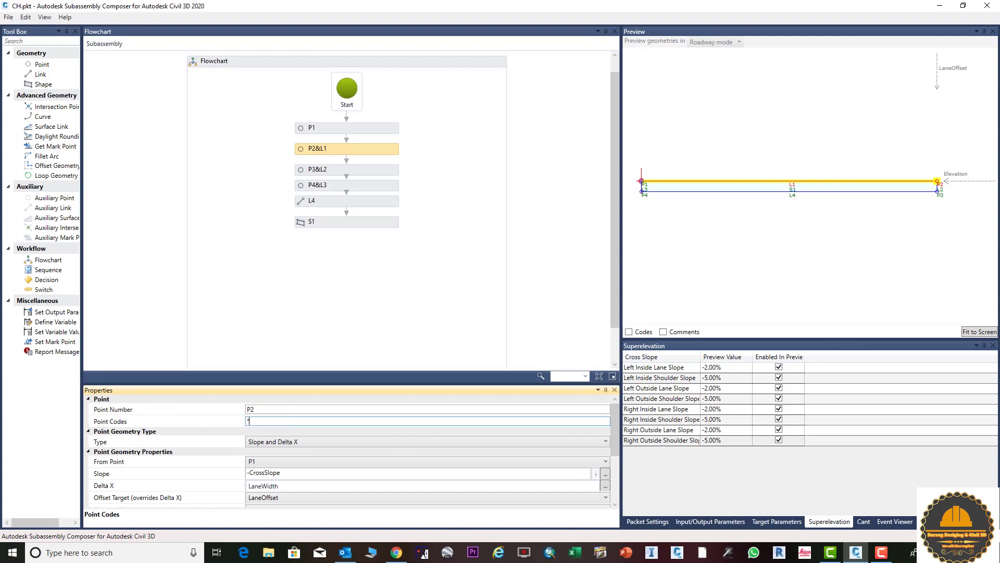
text("C)
text("Pave")
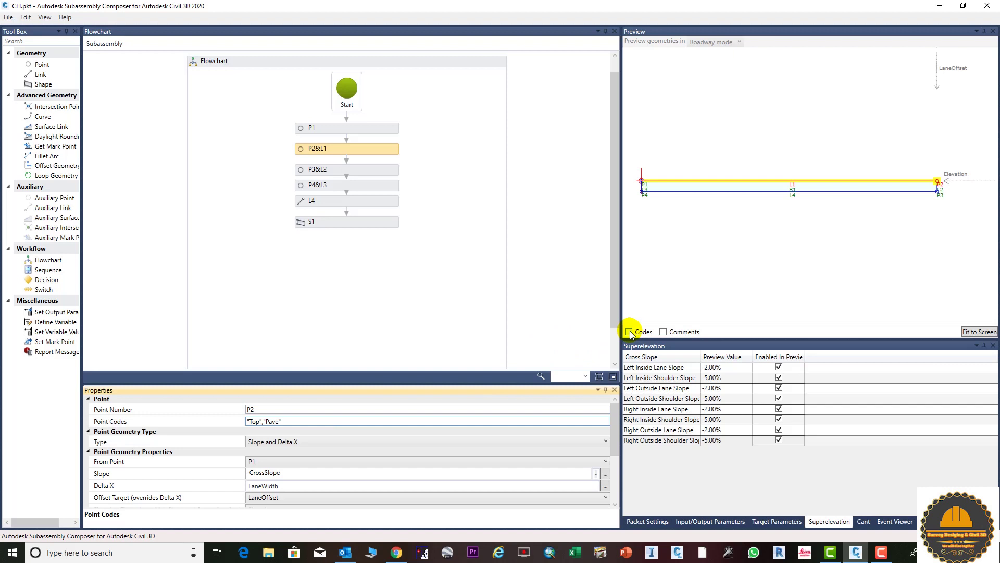
click(629, 332)
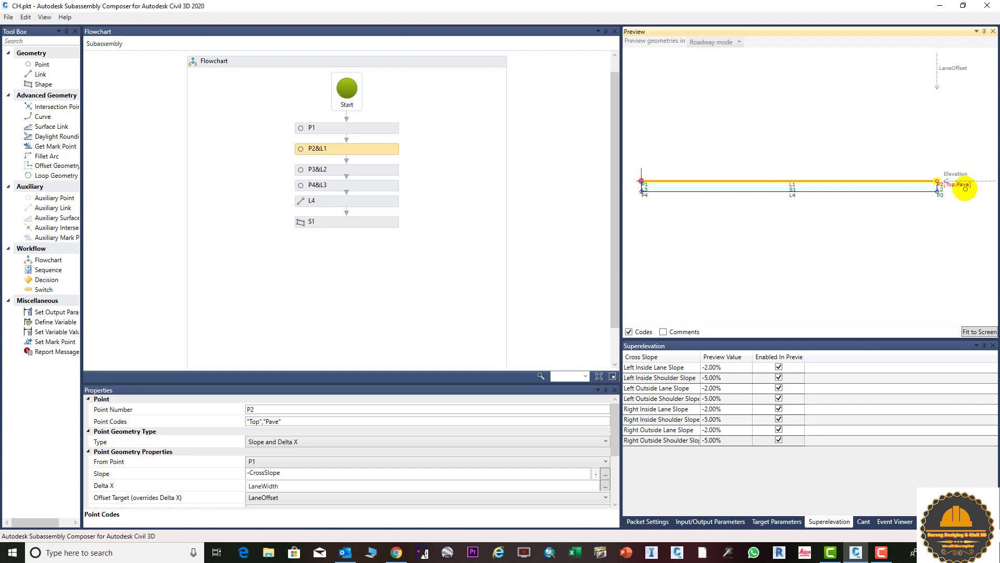
- Replace P2's point code with ETW so its preview label reads ETW
click(291, 421)
drag(290, 421, 247, 421)
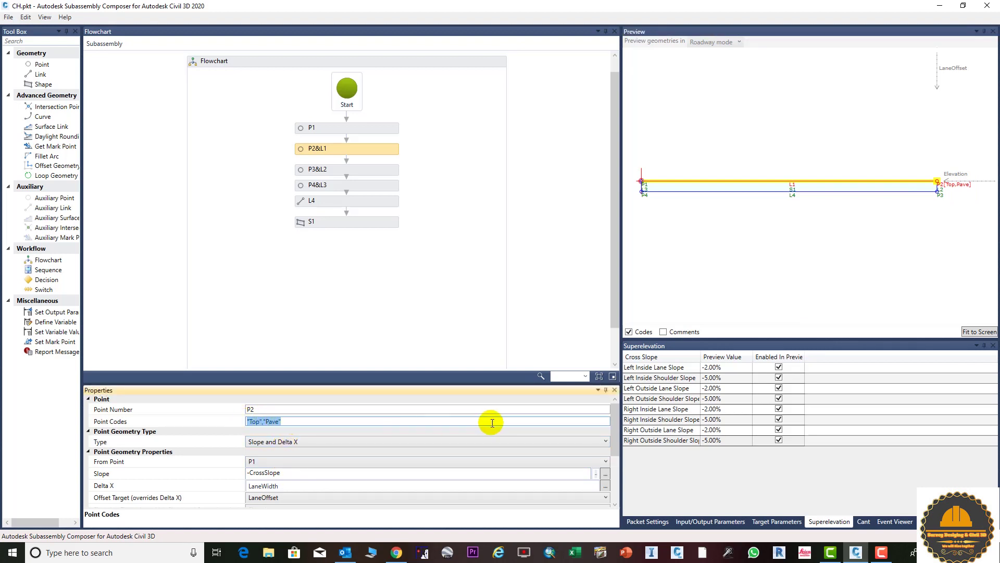
text(ETW)
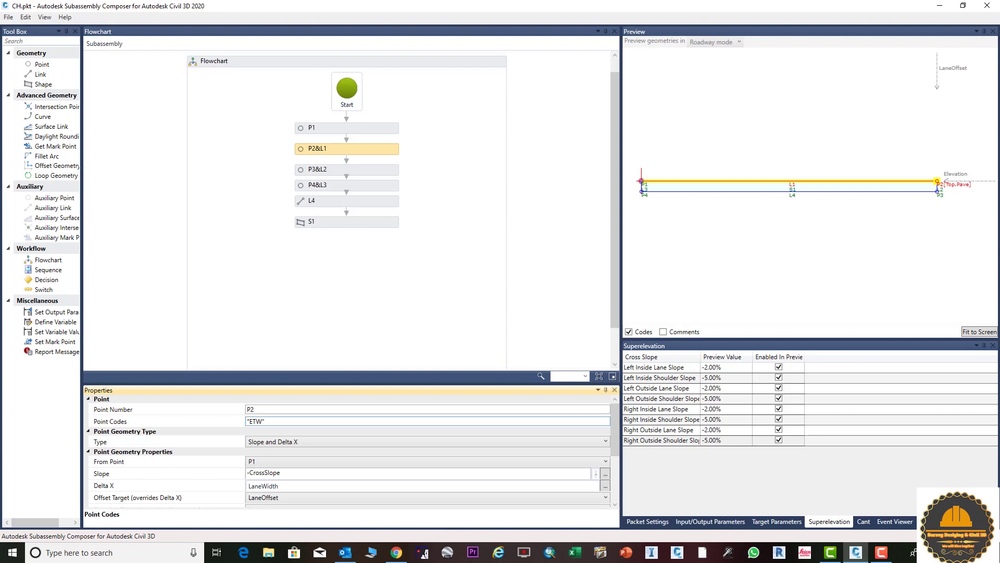
click(649, 452)
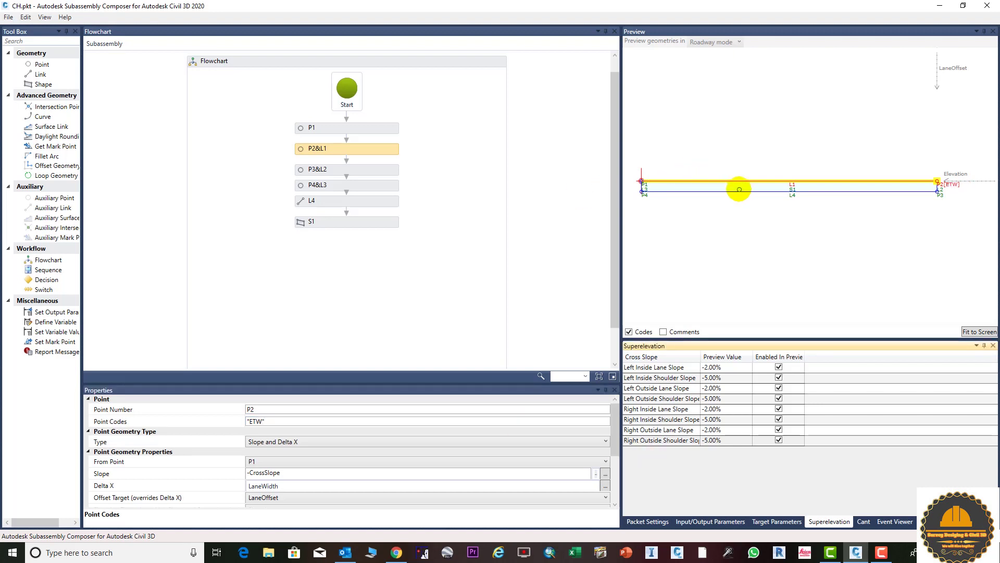
click(795, 182)
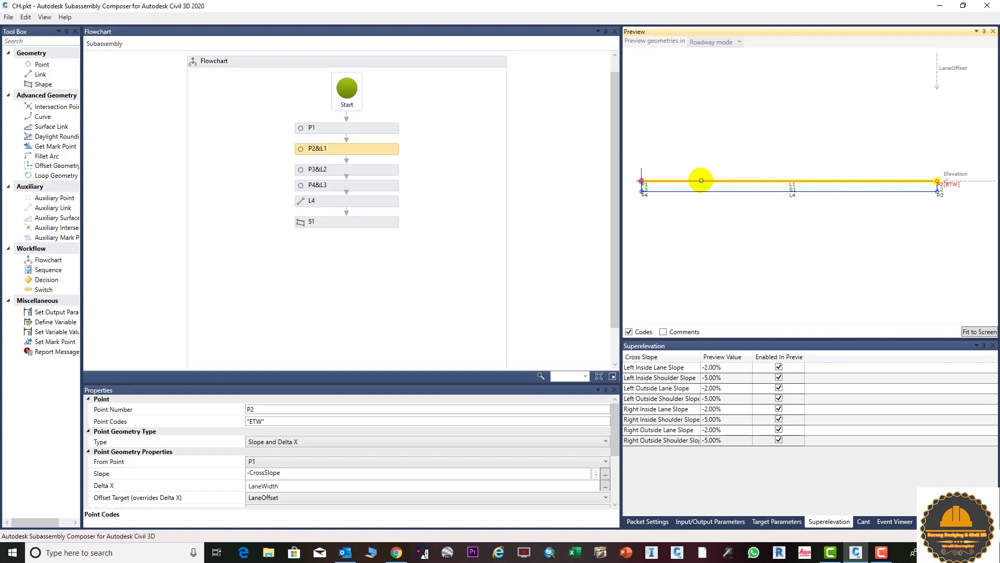
scroll(359, 412, down, 3)
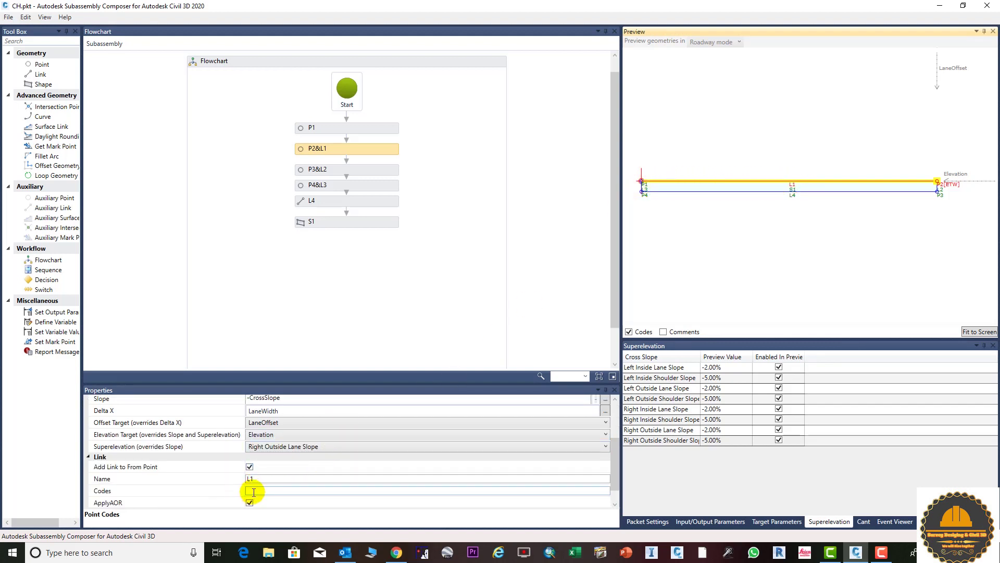
- Enter "TOP","PAVE" in link L1's Codes and commit, giving the label L1[TOP,PAVE]
click(254, 492)
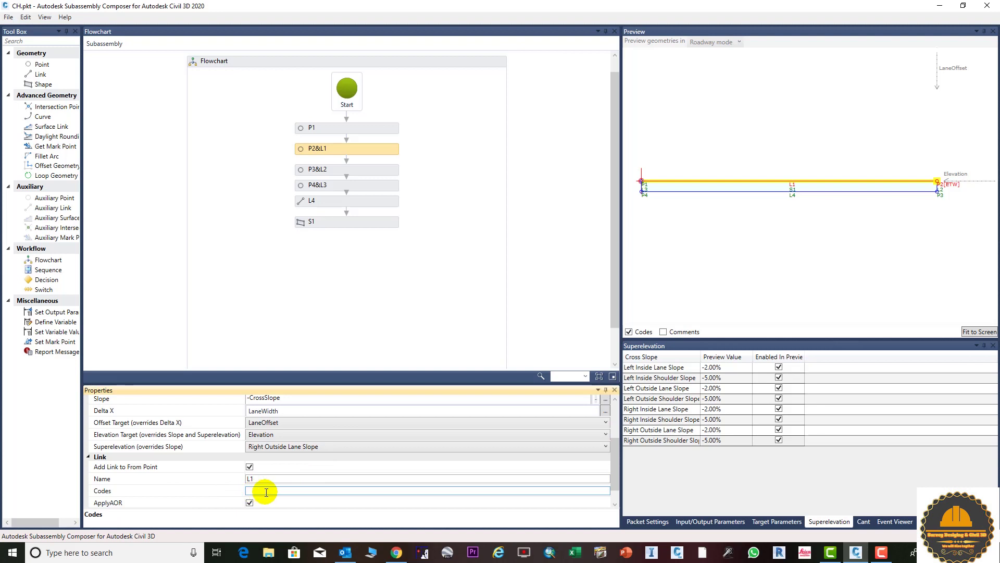
text("TOP","PAVE)
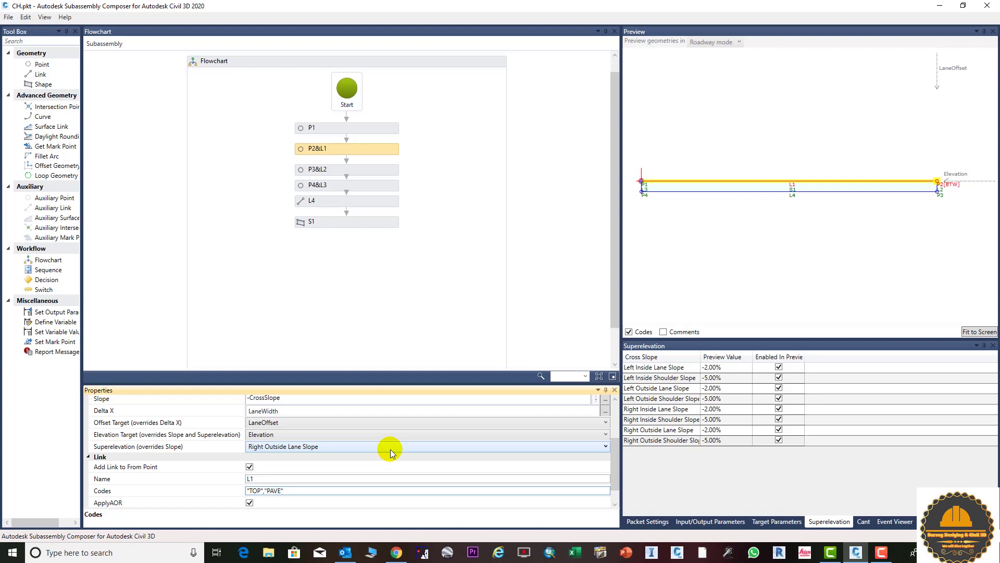
click(697, 282)
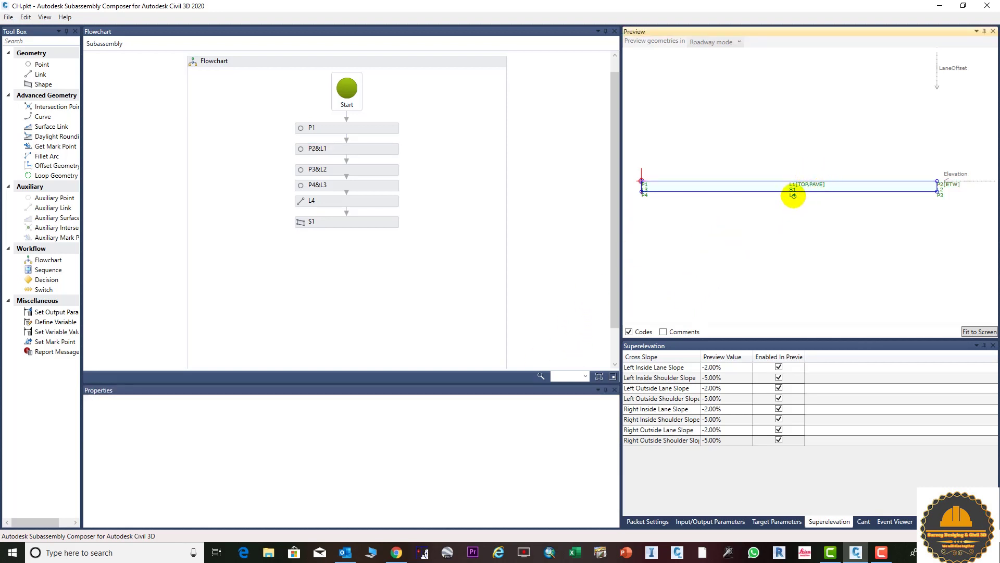
click(793, 194)
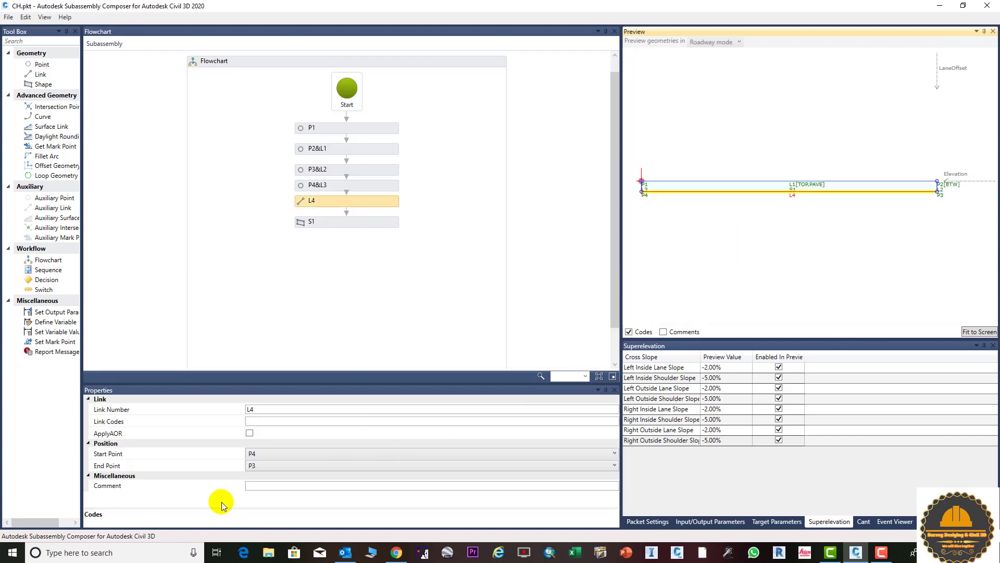
- Give the bottom link L4 the link code TOSB
click(291, 422)
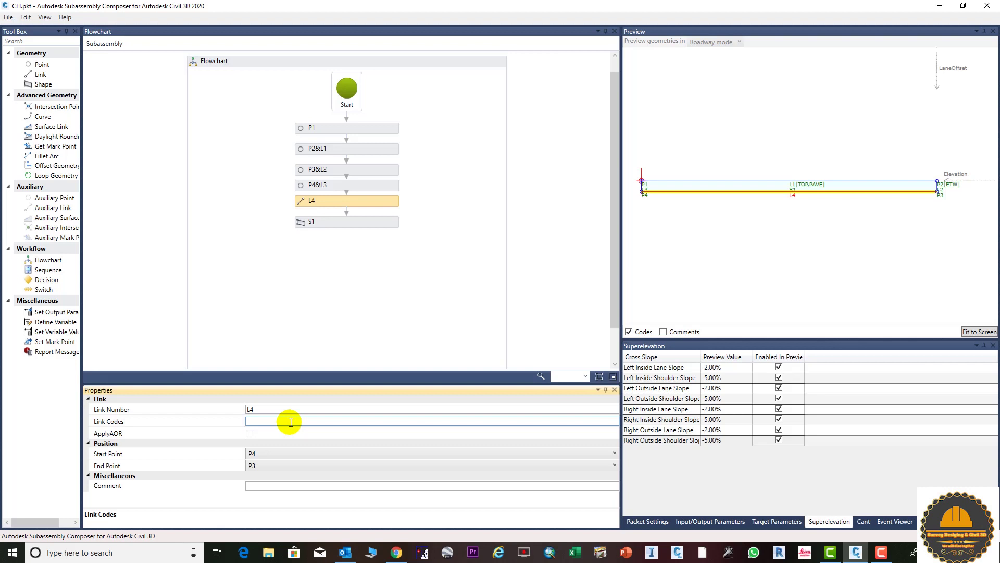
text("TOP)
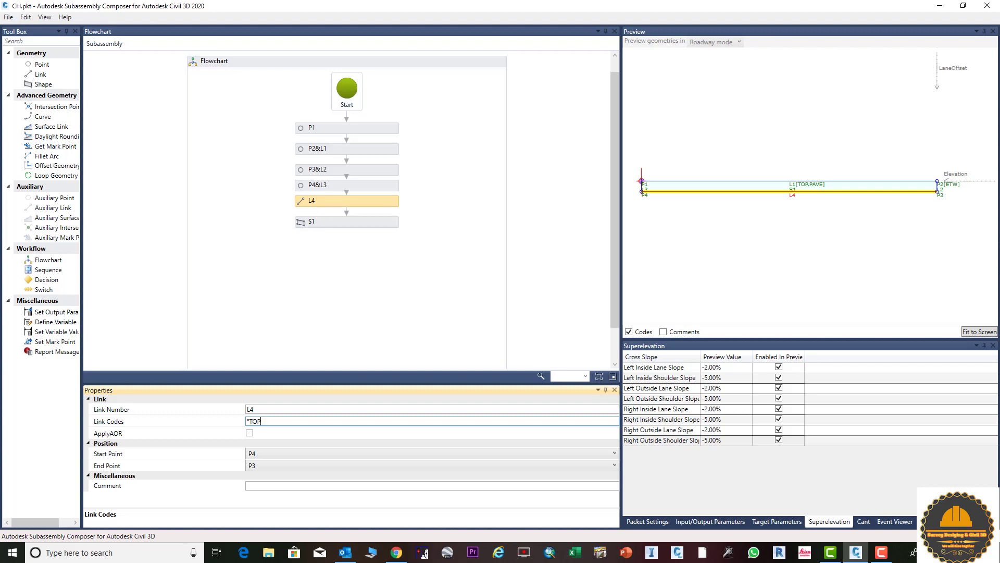
click(804, 192)
scroll(802, 196, up, 3)
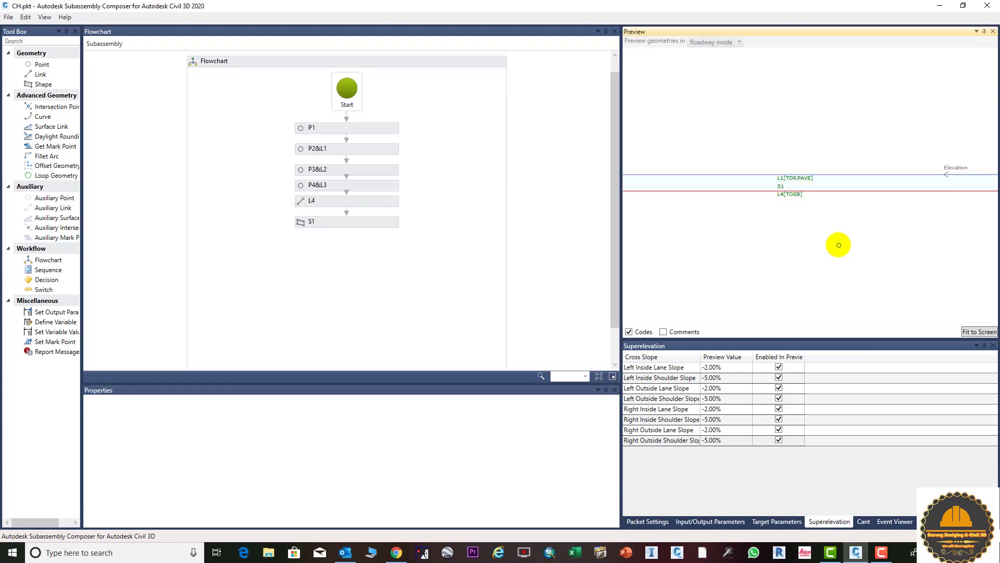
- Fit the subassembly in the preview and give point P1 the point code Crown
click(980, 332)
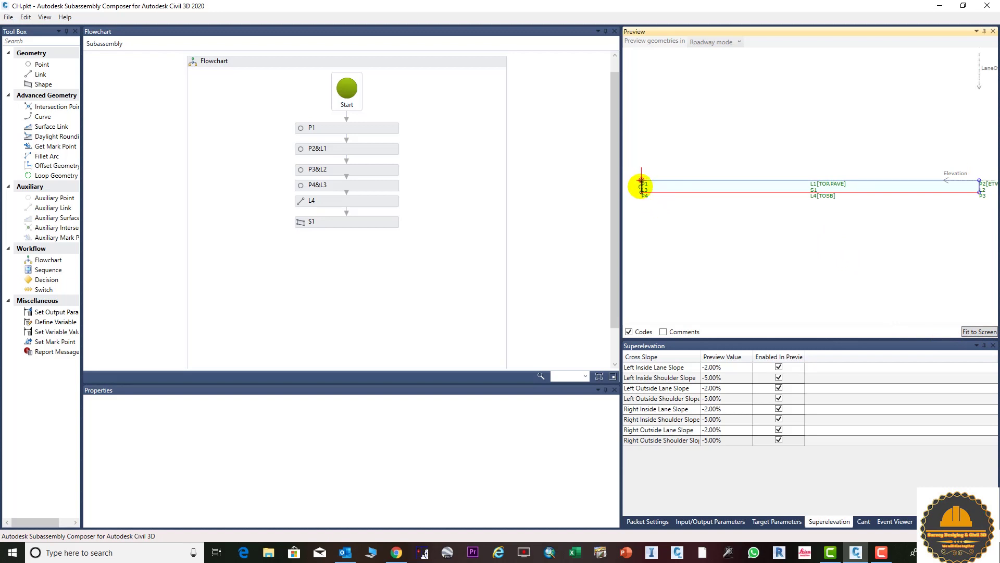
click(642, 194)
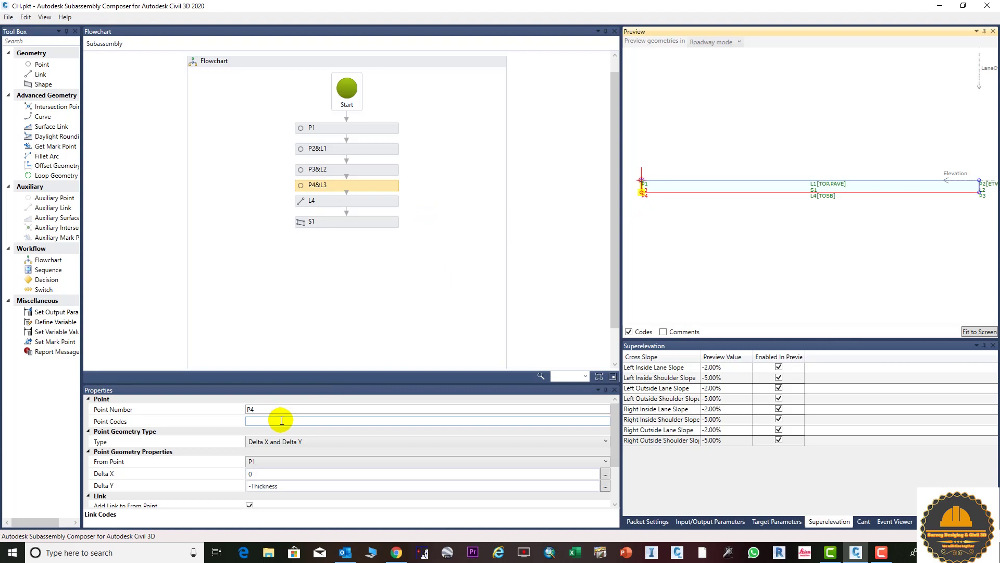
click(336, 421)
text(")
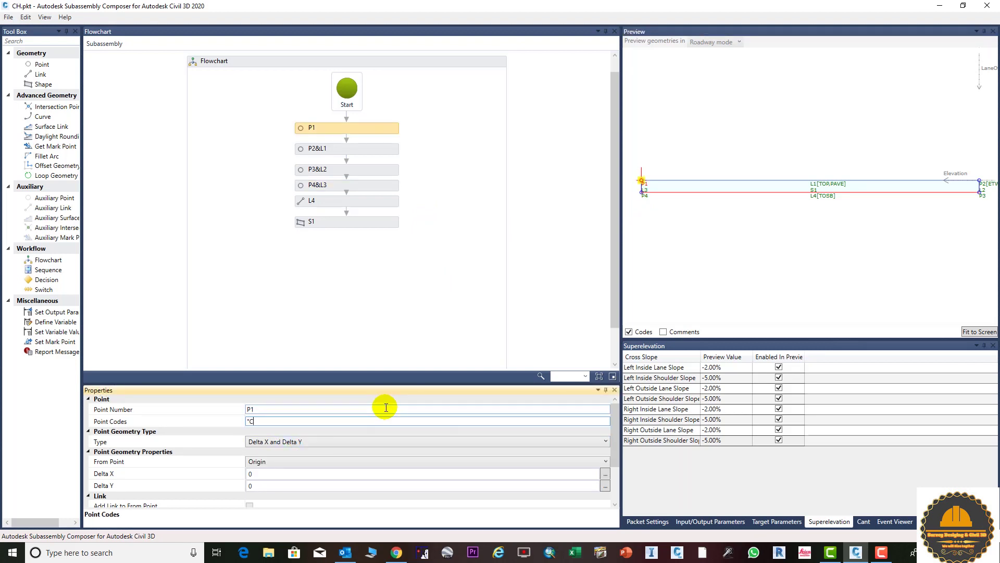
text(Crown")
click(797, 188)
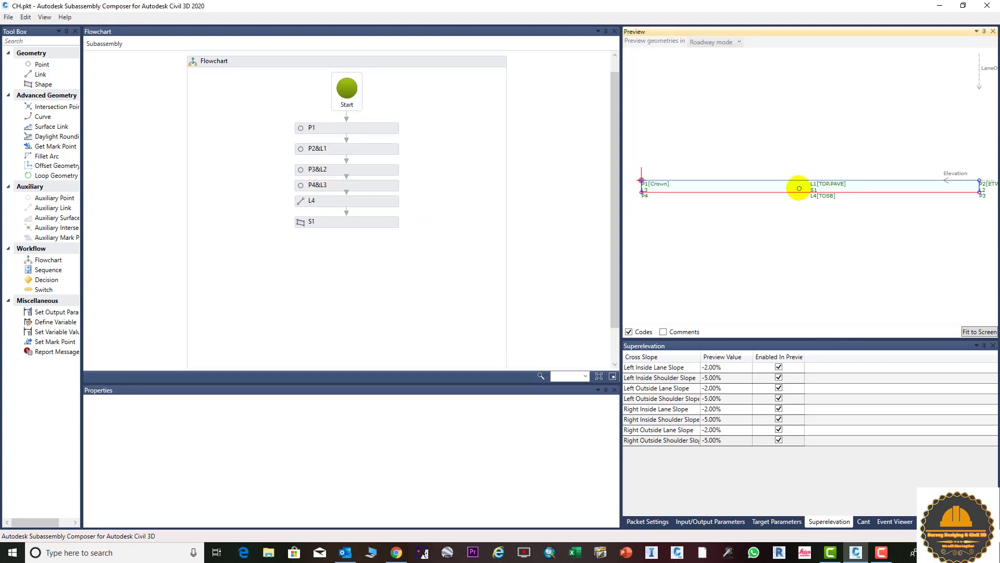
click(336, 219)
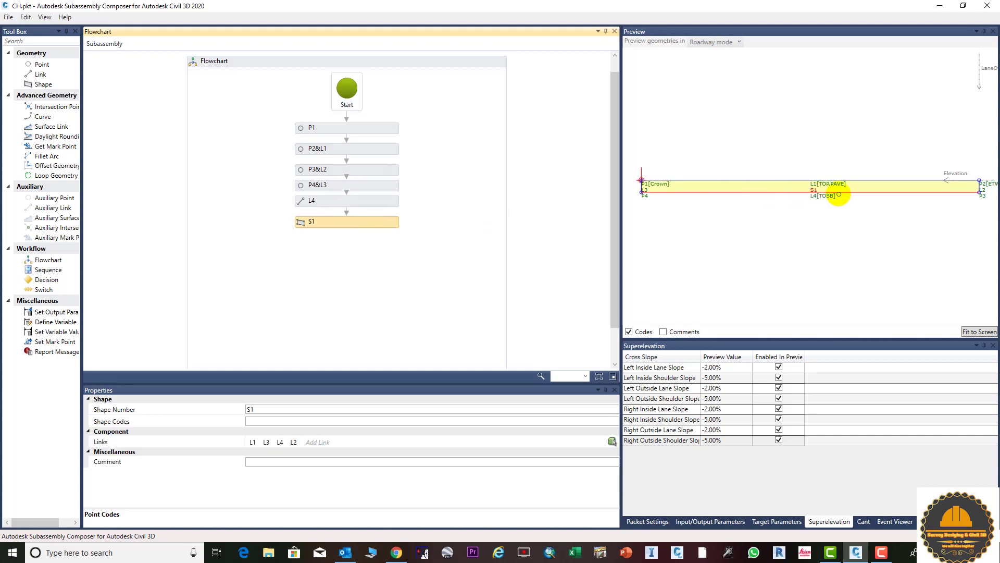
- Give shape S1 the shape code Material and display the input/output parameters list
click(278, 422)
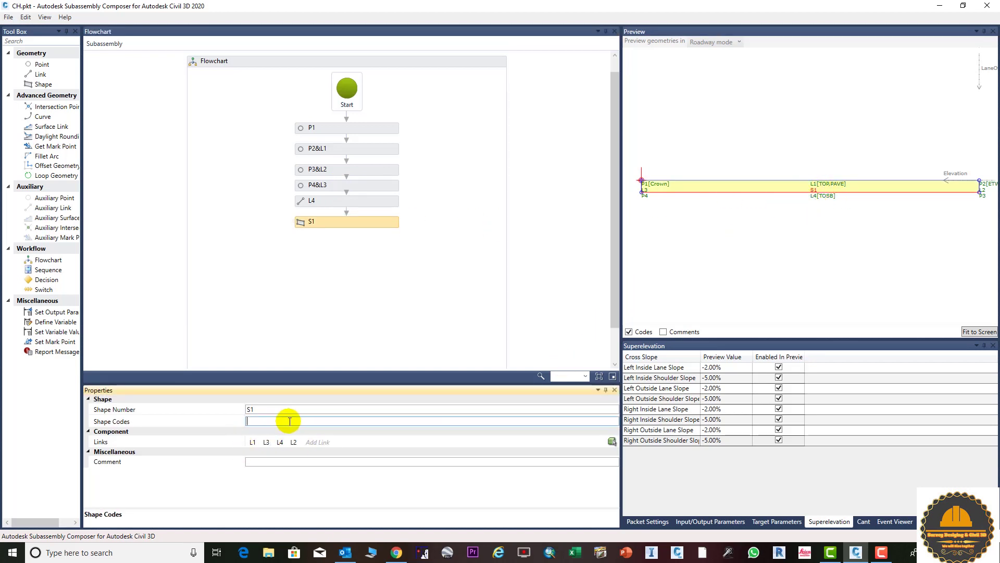
text(")
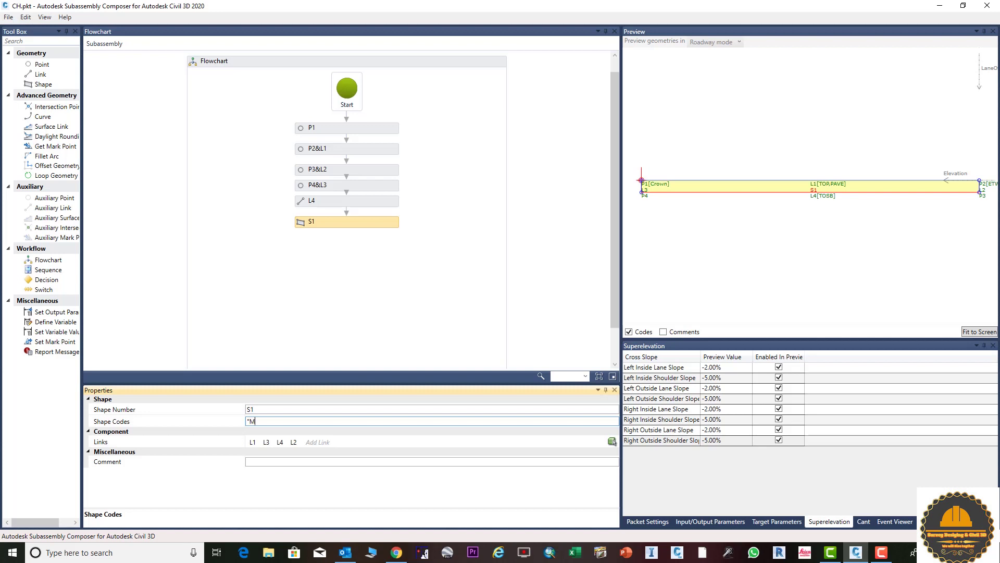
text(Material")
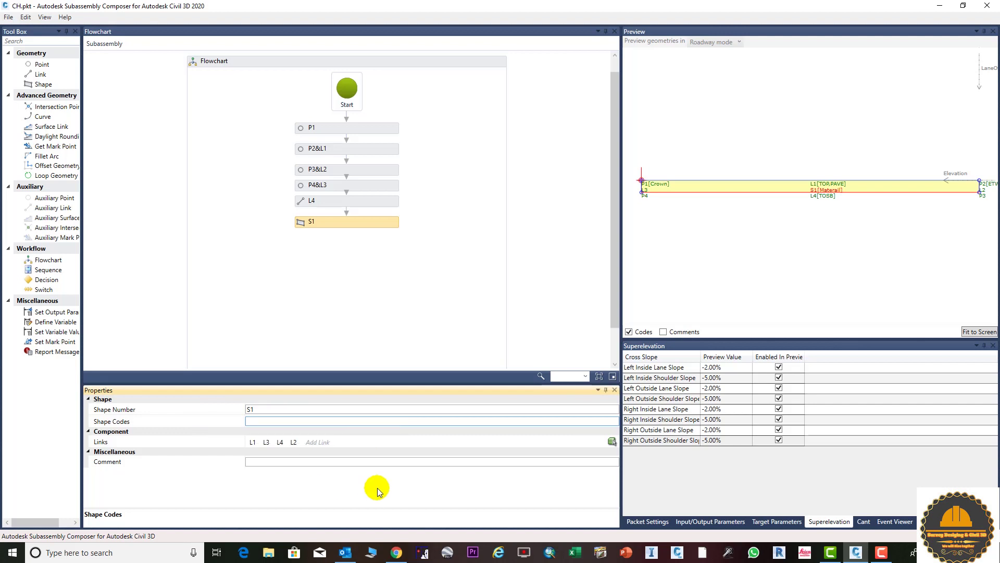
click(695, 522)
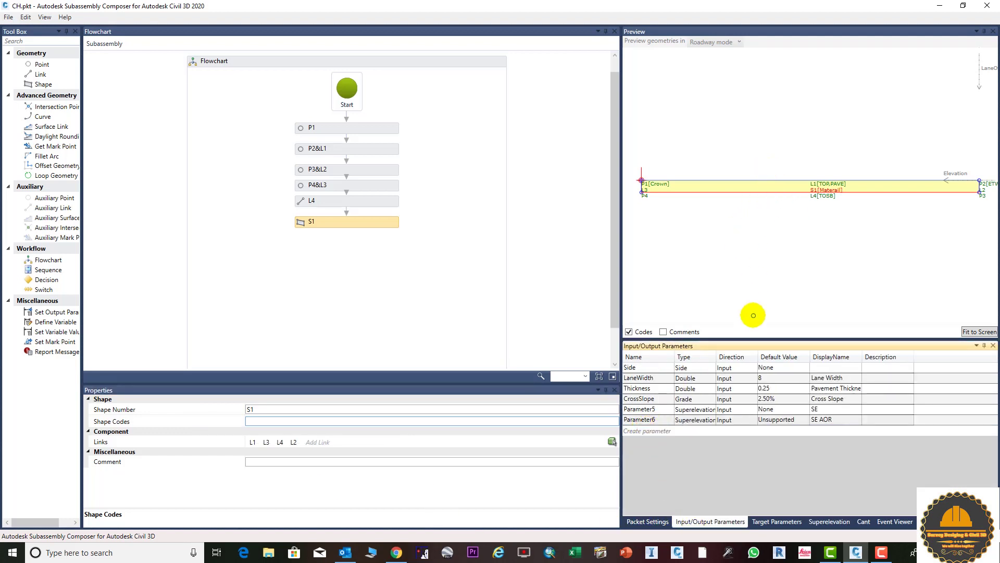
- Create a new input parameter named Materail with type String
click(648, 432)
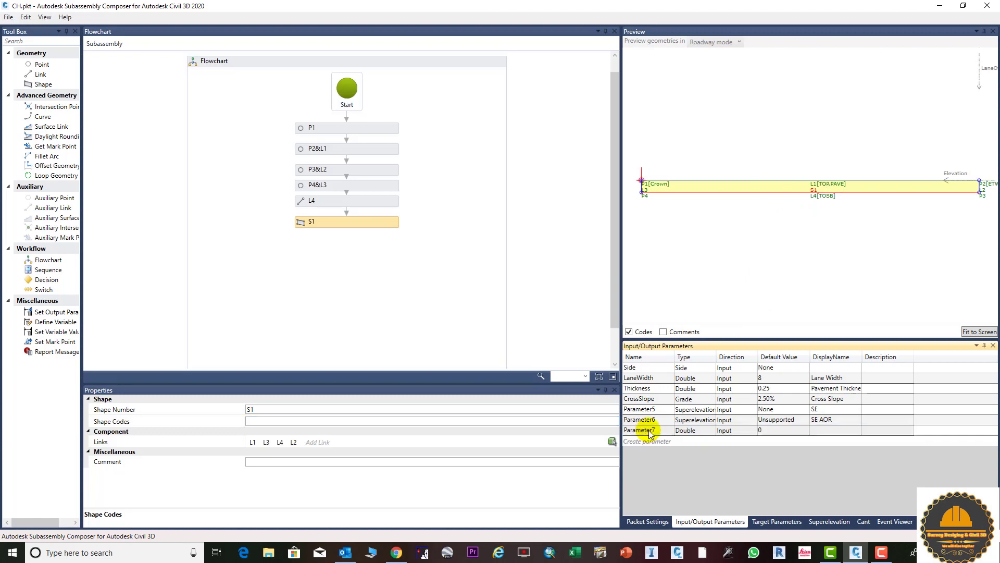
click(652, 431)
click(657, 431)
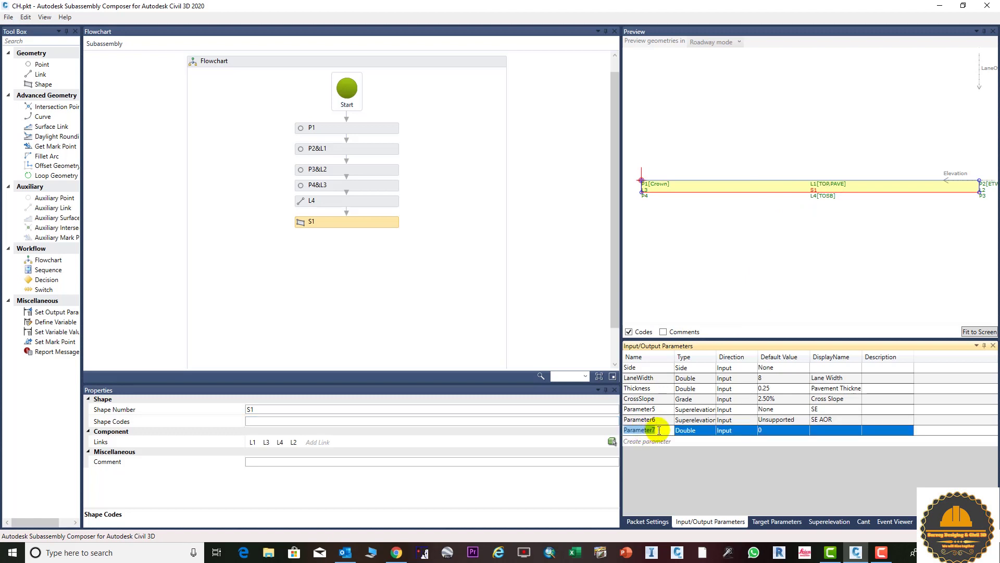
text(Materail)
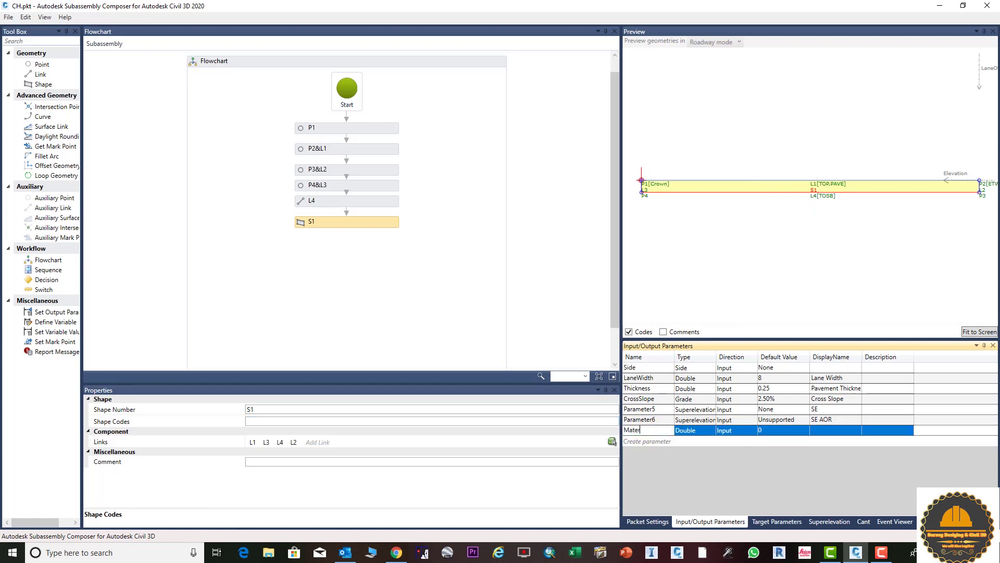
click(699, 430)
click(698, 432)
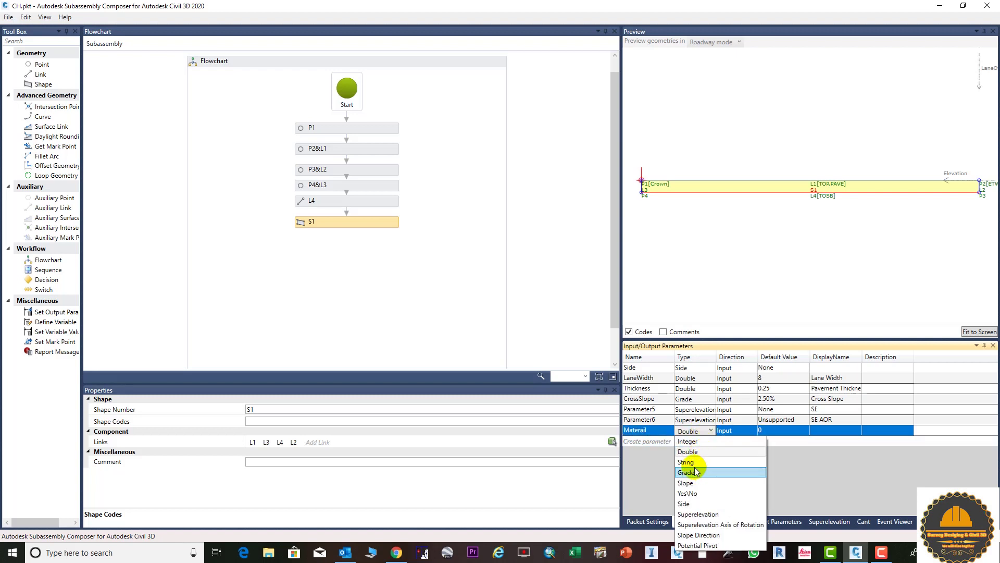
click(695, 462)
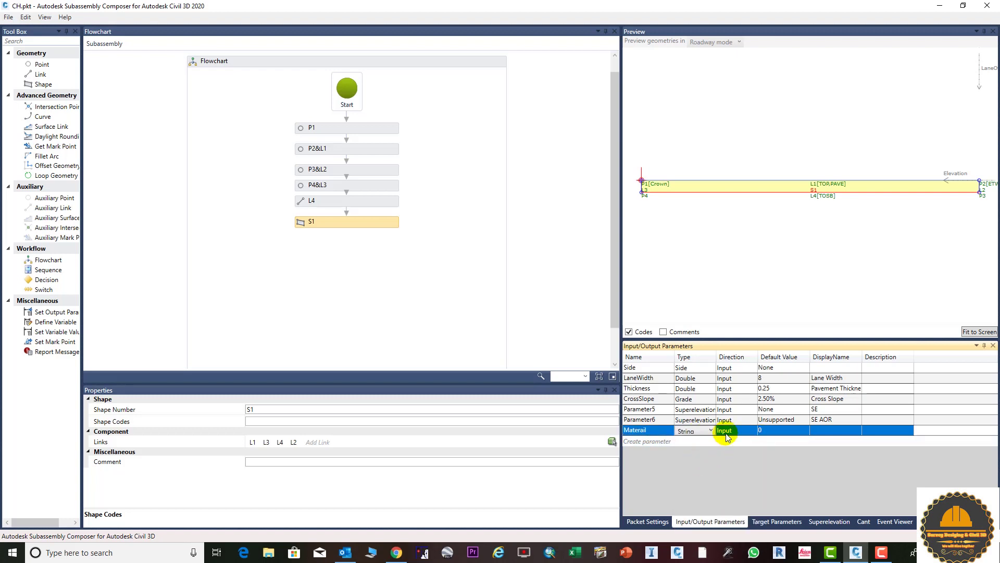
- Set the Materail parameter's default value to Concrete and display name to Materail
click(778, 430)
click(778, 431)
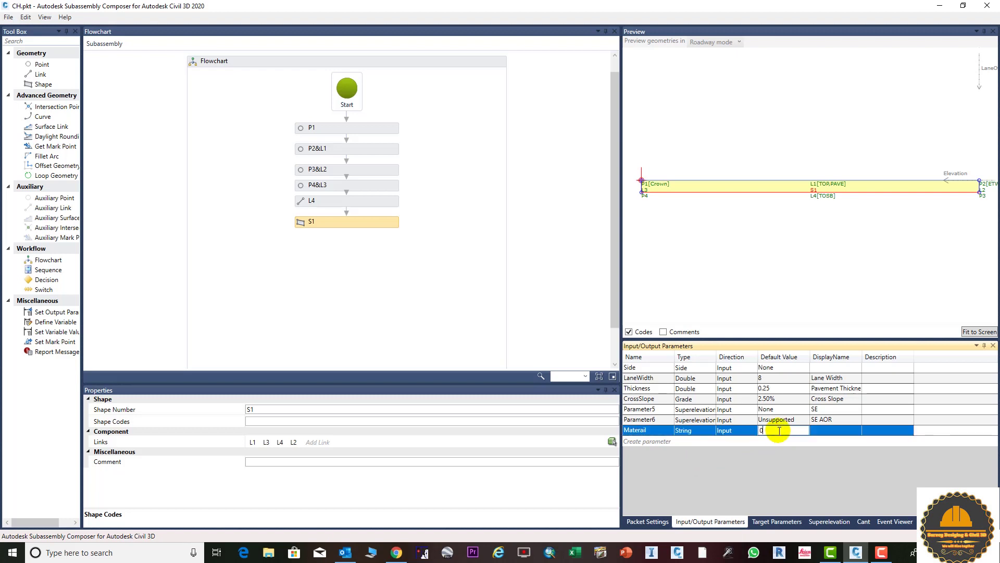
text(As)
click(830, 425)
click(831, 428)
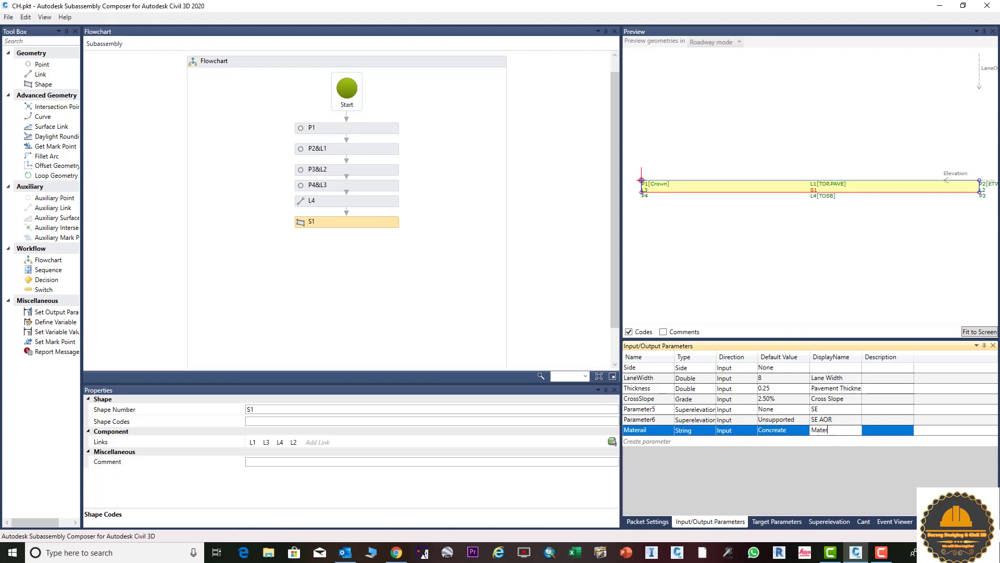
text(Materail)
click(302, 421)
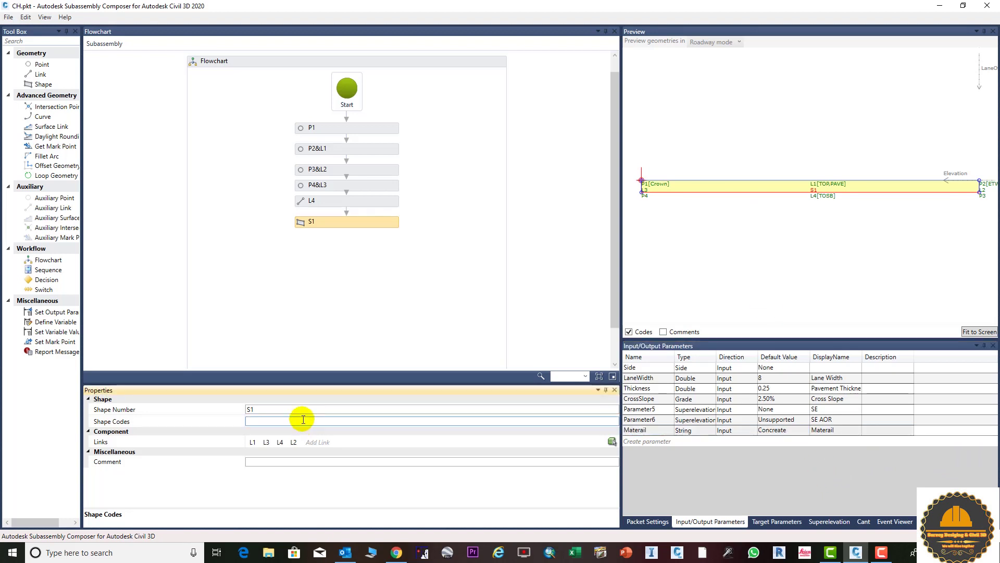
- Set S1's shape code to Materail and zoom the preview to confirm the S1[Concrete] label
text(Materail)
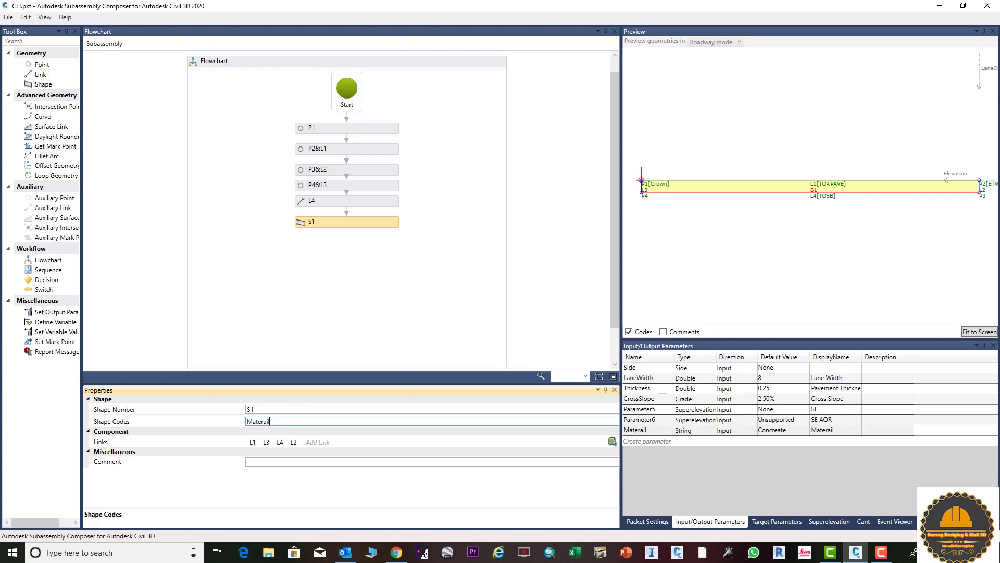
click(784, 293)
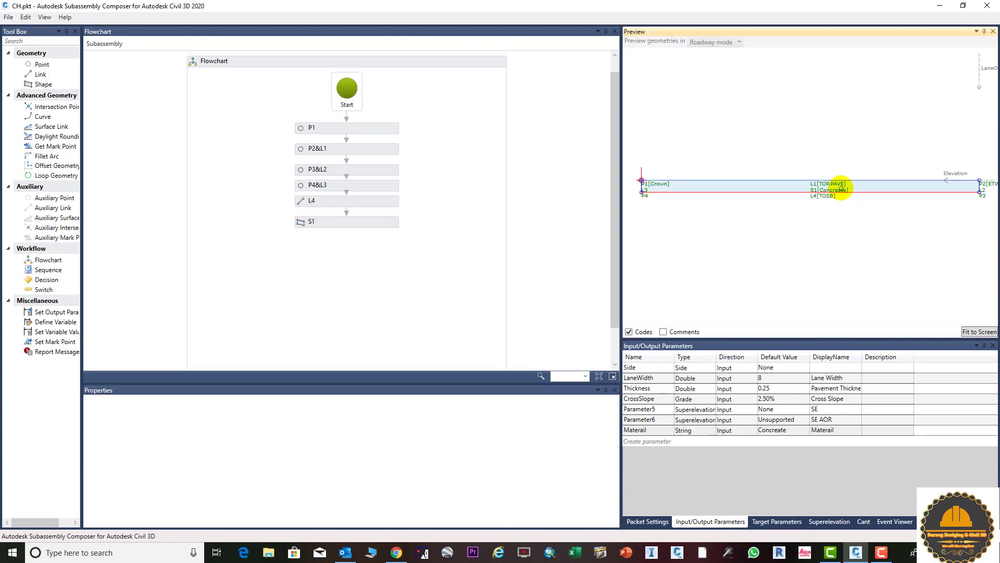
scroll(836, 188, up, 3)
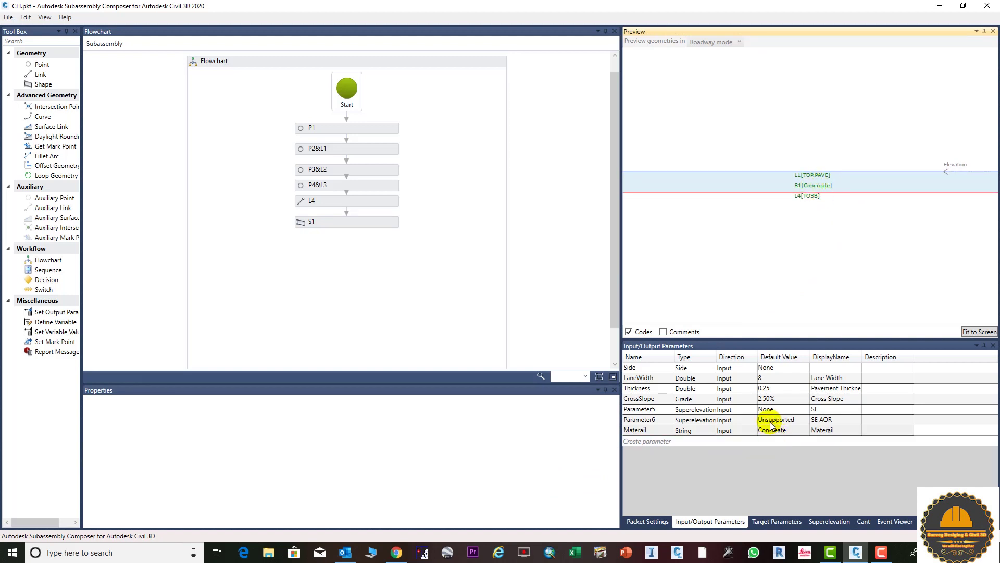
scroll(811, 226, down, 3)
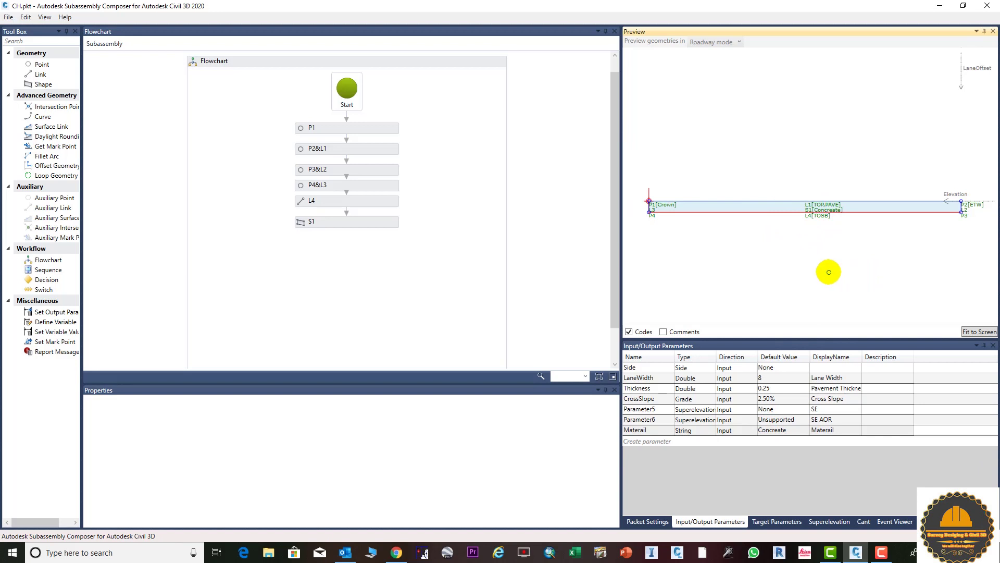
scroll(662, 211, up, 1)
scroll(654, 219, up, 2)
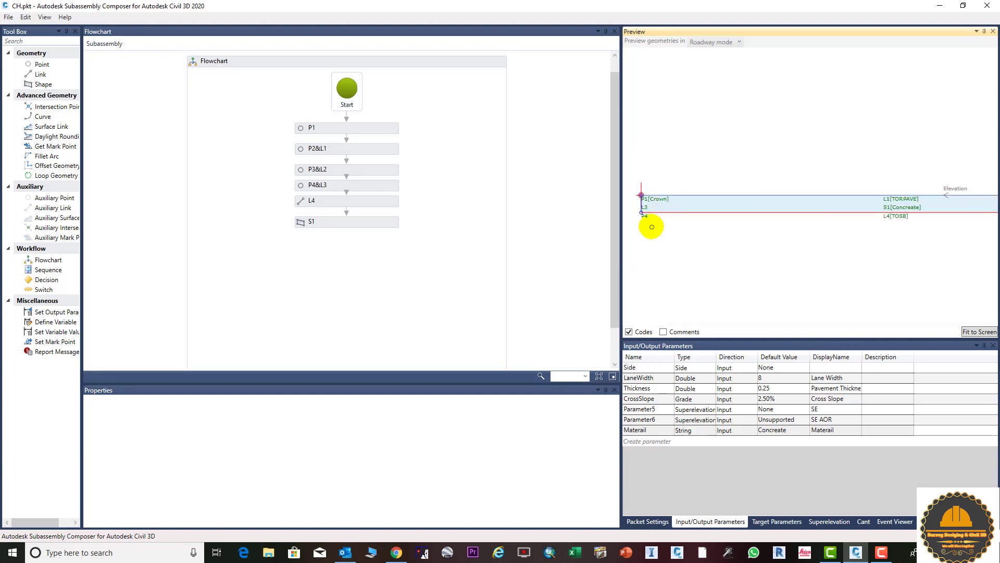
scroll(726, 206, down, 1)
scroll(830, 206, up, 1)
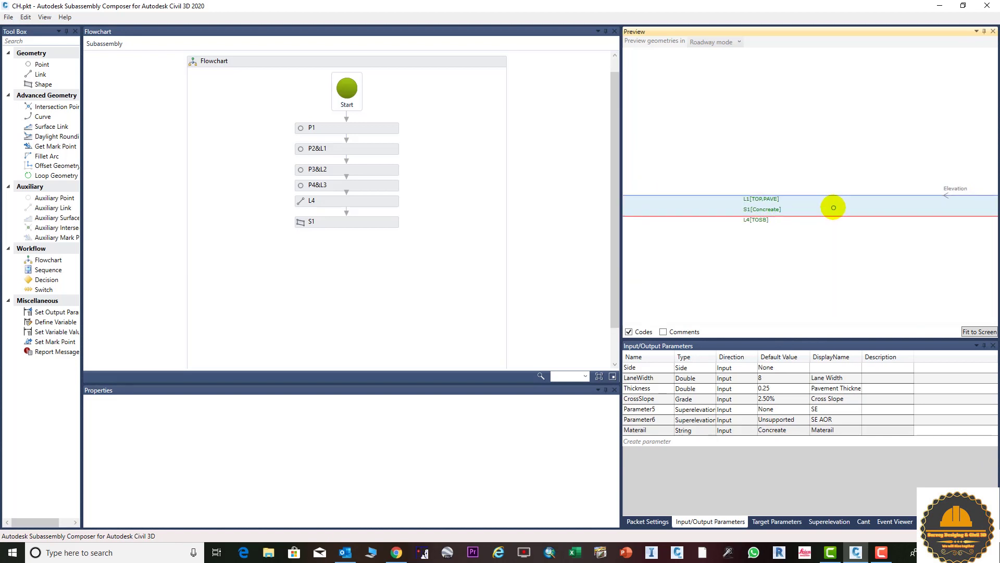
scroll(862, 212, down, 2)
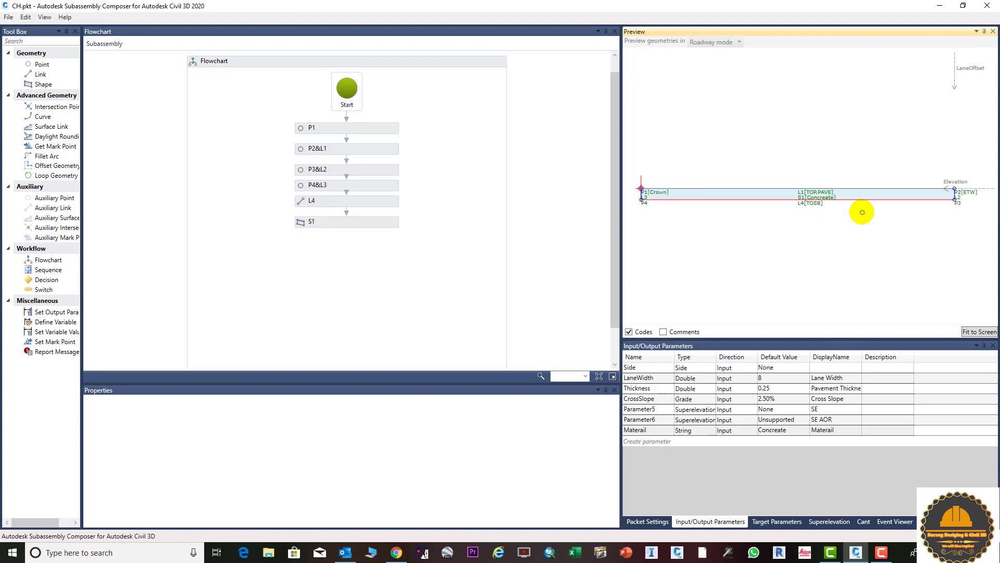